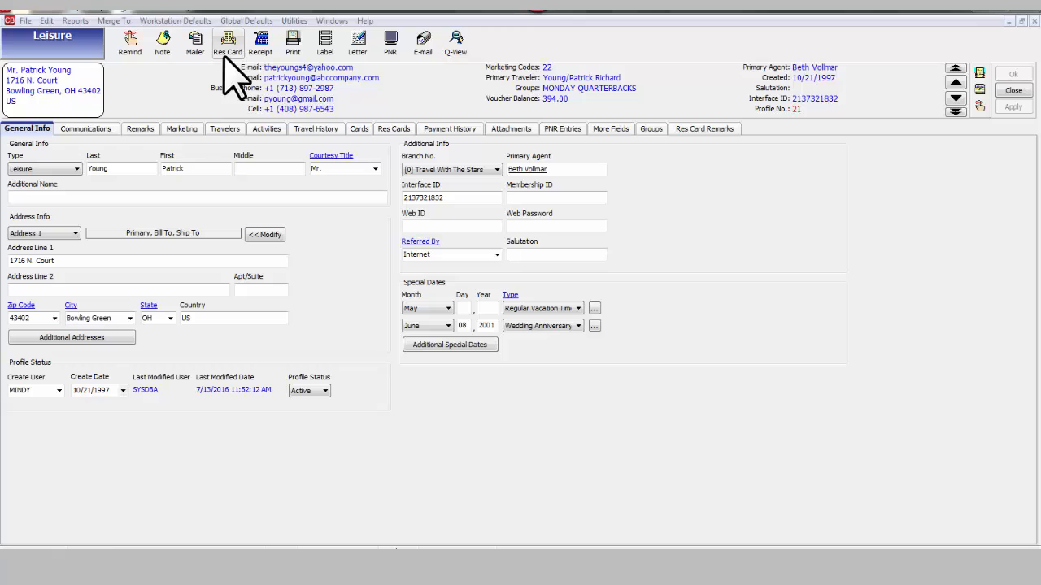
Show the client's Res Cards list, with trips like Family Vacation Dec 2016.
click(395, 130)
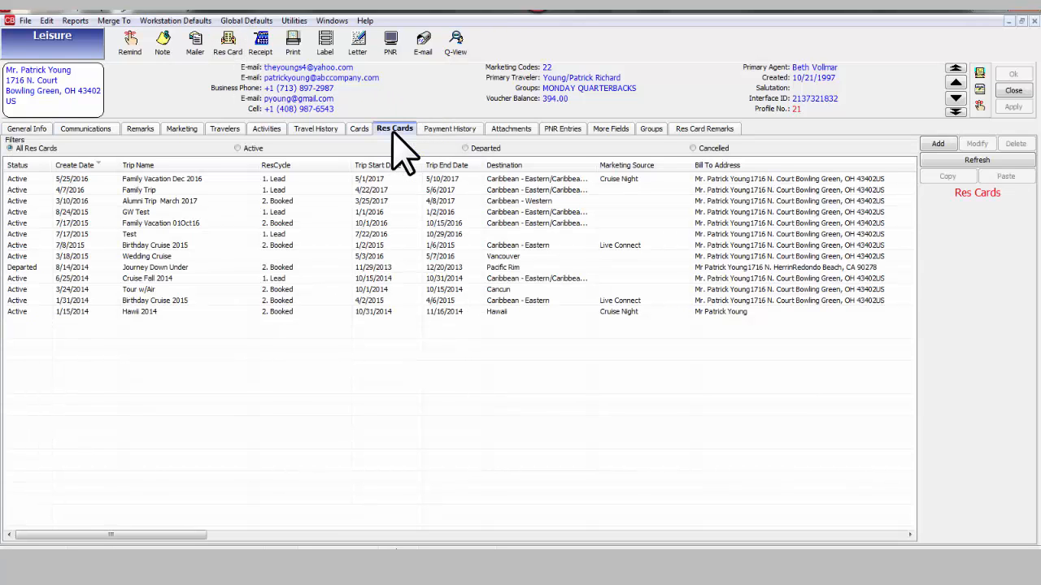
Add a blank Res Card dated 7/13/2016 with status Active and cycle 1. Lead.
click(938, 144)
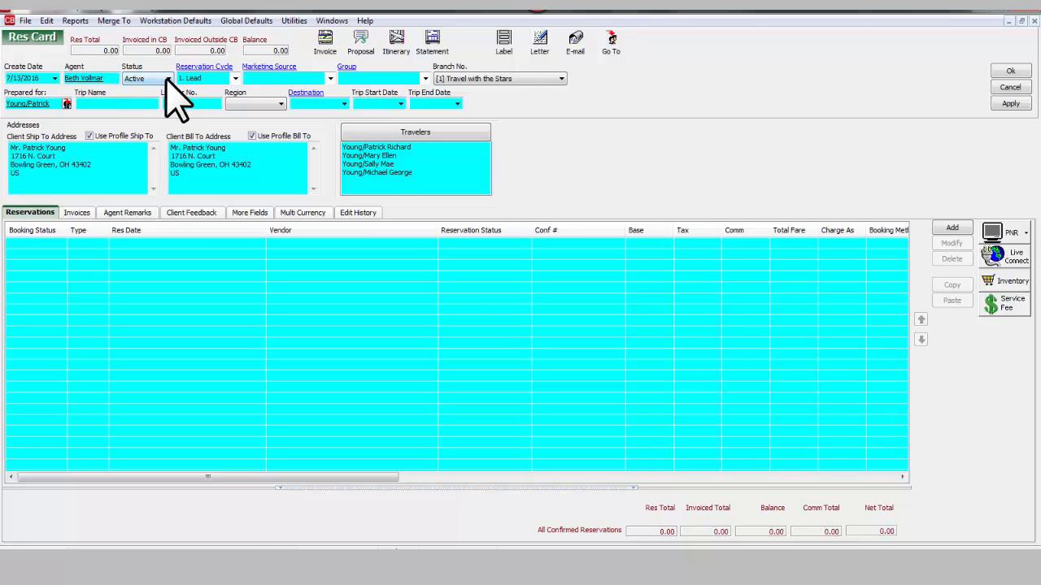
Set reservation cycle to 2. Booked and marketing source to Cruise Night, leaving Group empty.
click(234, 78)
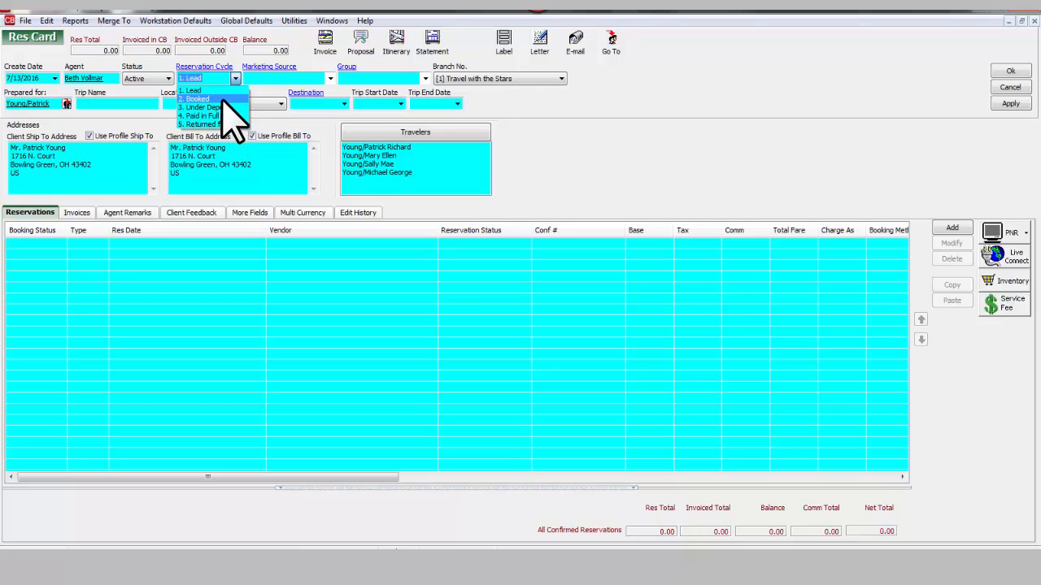
click(221, 98)
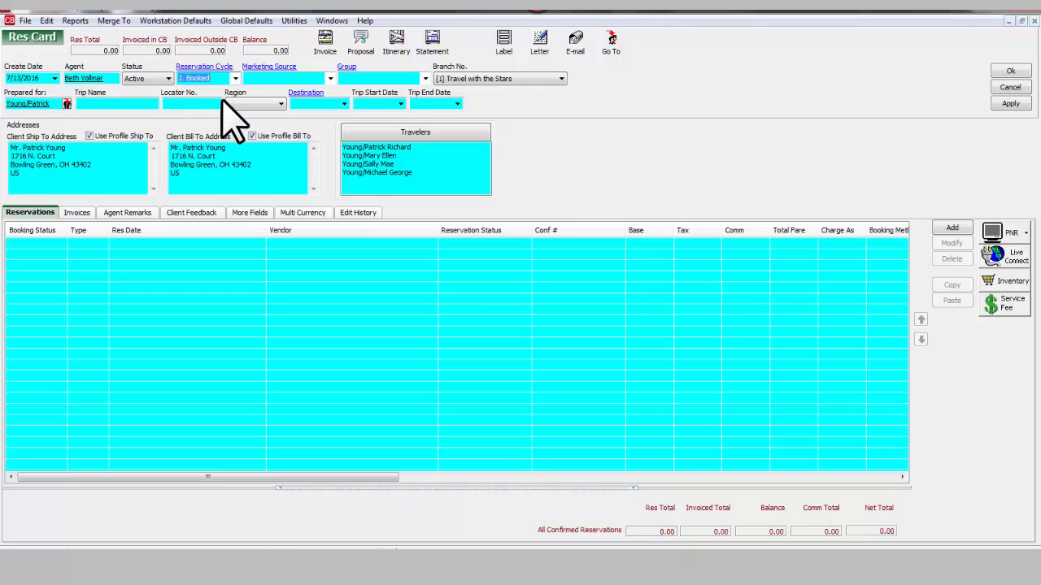
click(329, 78)
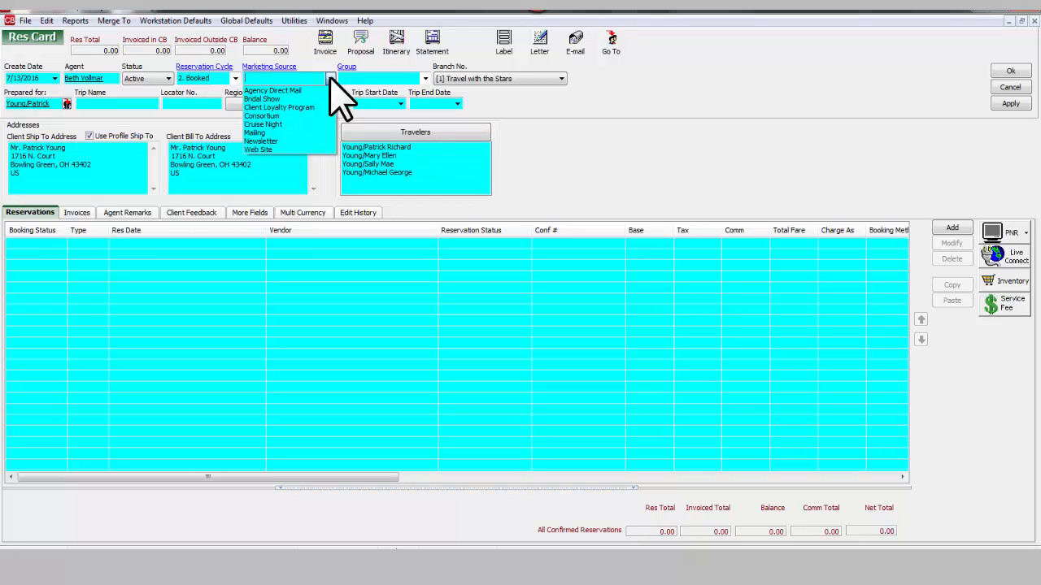
click(294, 125)
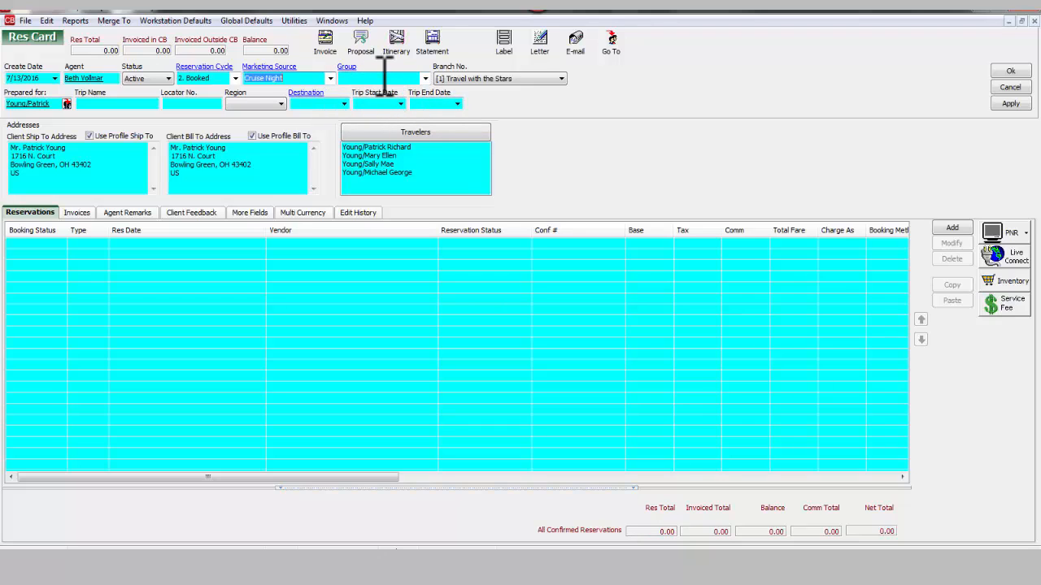
click(427, 79)
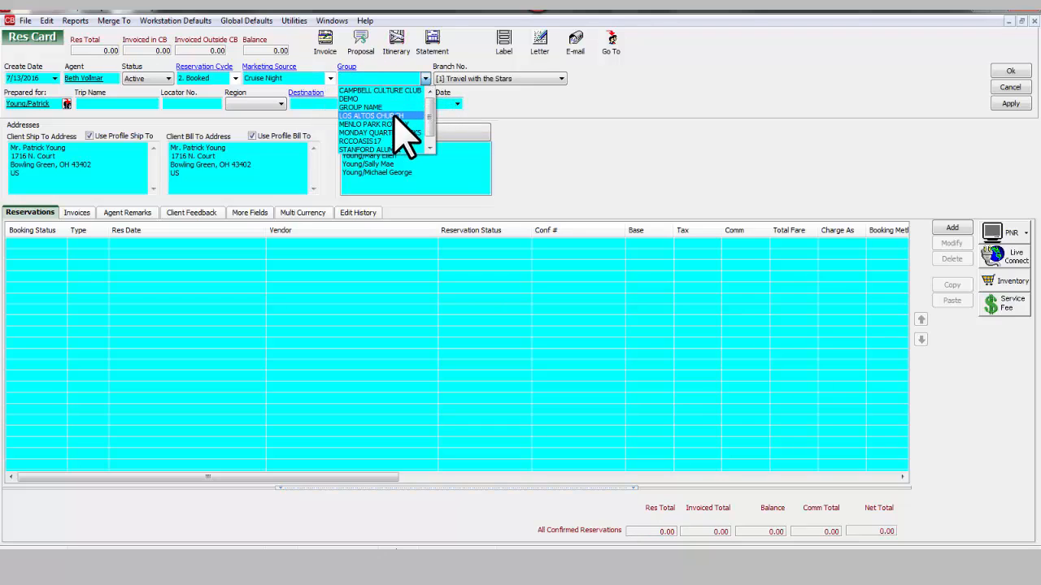
click(500, 113)
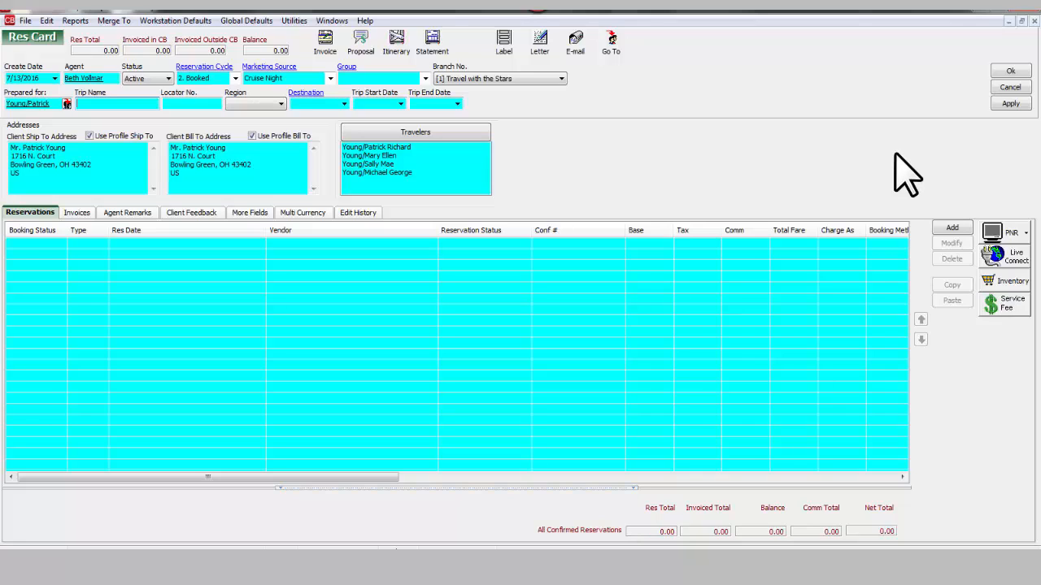
Name the trip 'Anniversary Cruise 2017' and set the region to Bermuda & Caribbean.
text(Anniversary Cruise 201)
key(Tab)
key(Tab)
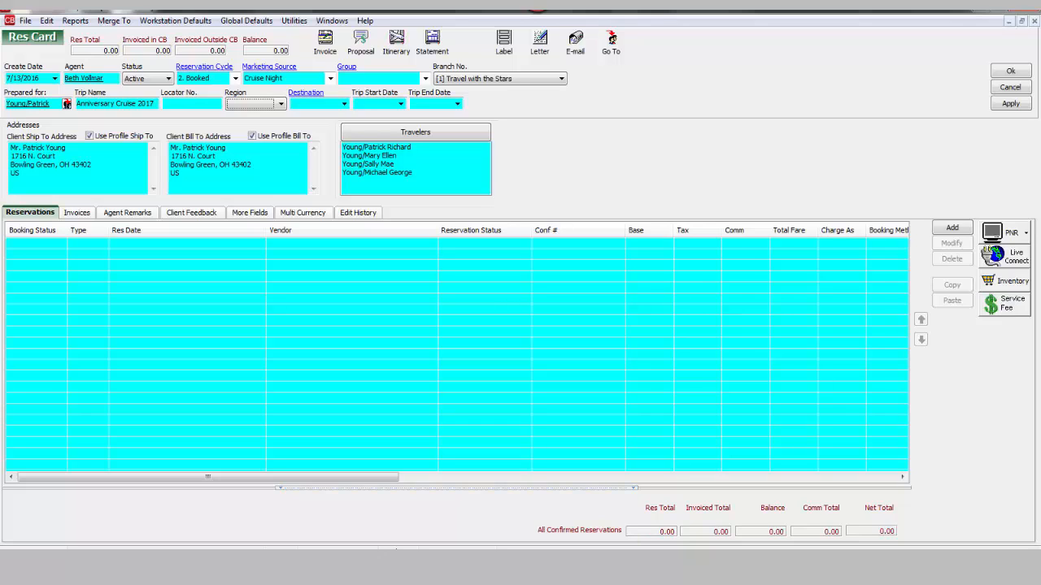
click(278, 104)
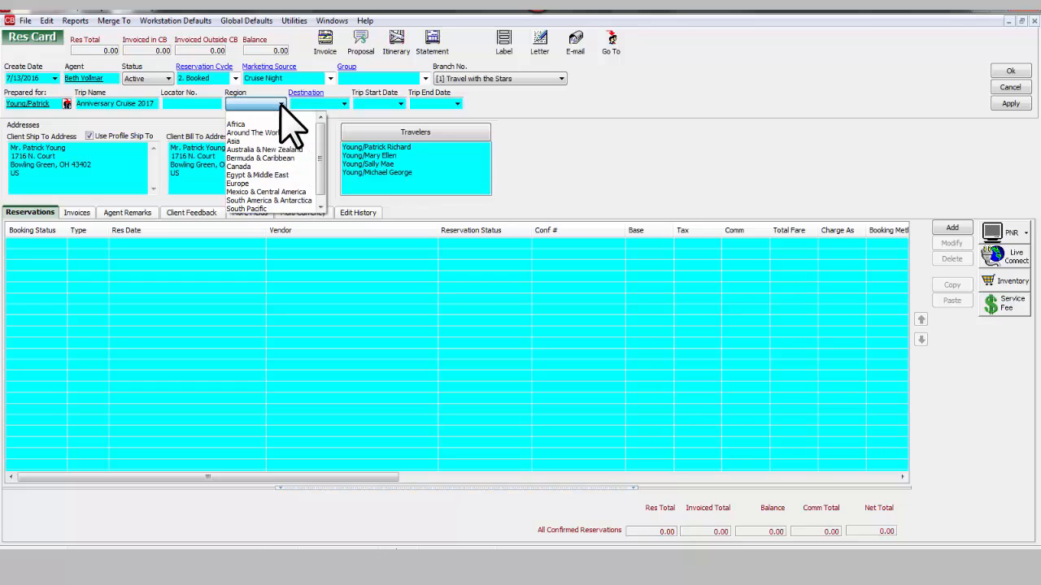
click(270, 158)
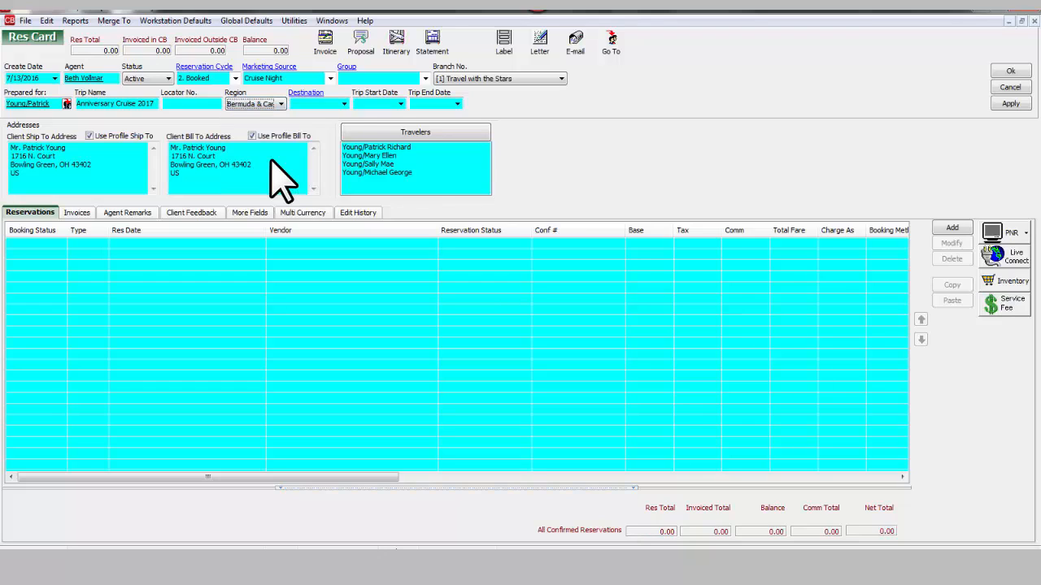
Tick Caribbean - East and Caribbean - West as the trip's destinations.
click(343, 104)
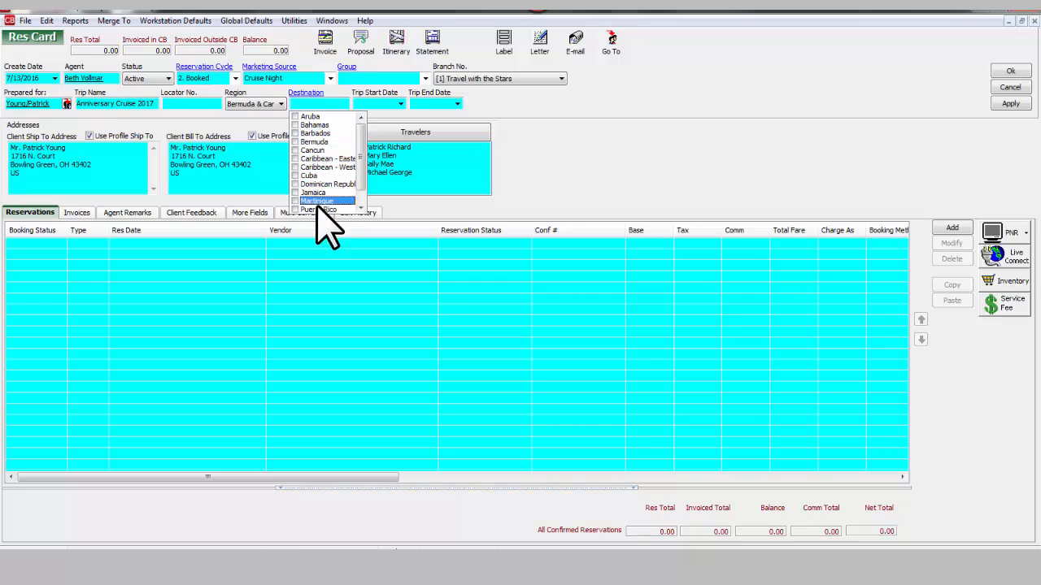
click(295, 159)
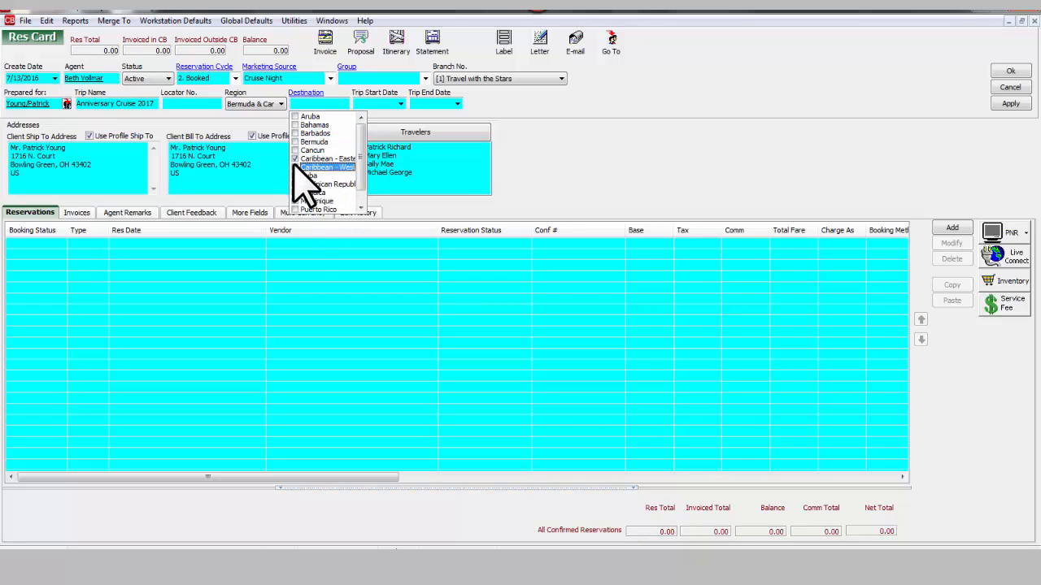
click(295, 166)
click(601, 136)
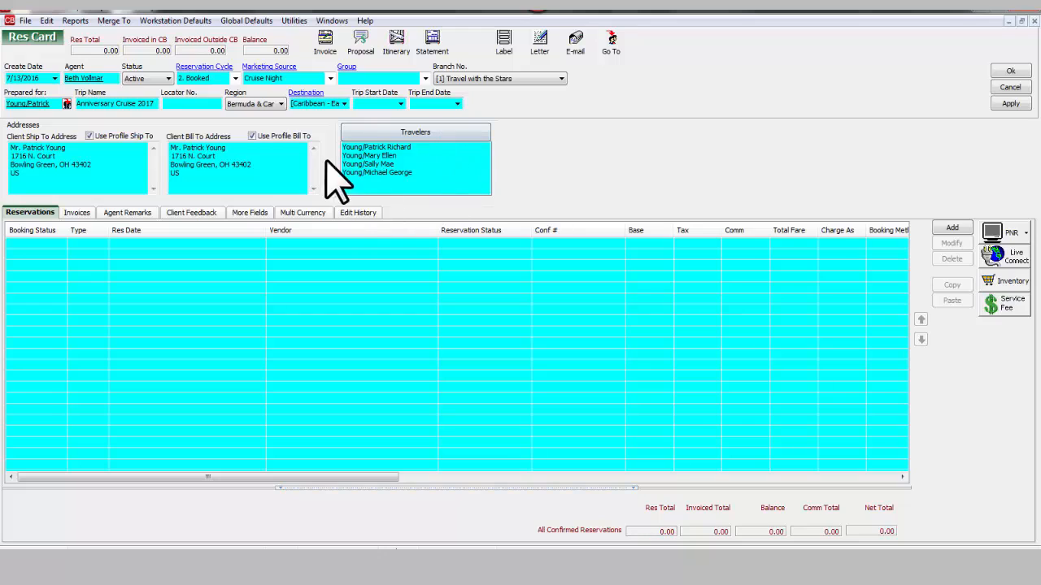
Uncheck the third and fourth travelers so only the cruising couple remains on the card.
click(447, 135)
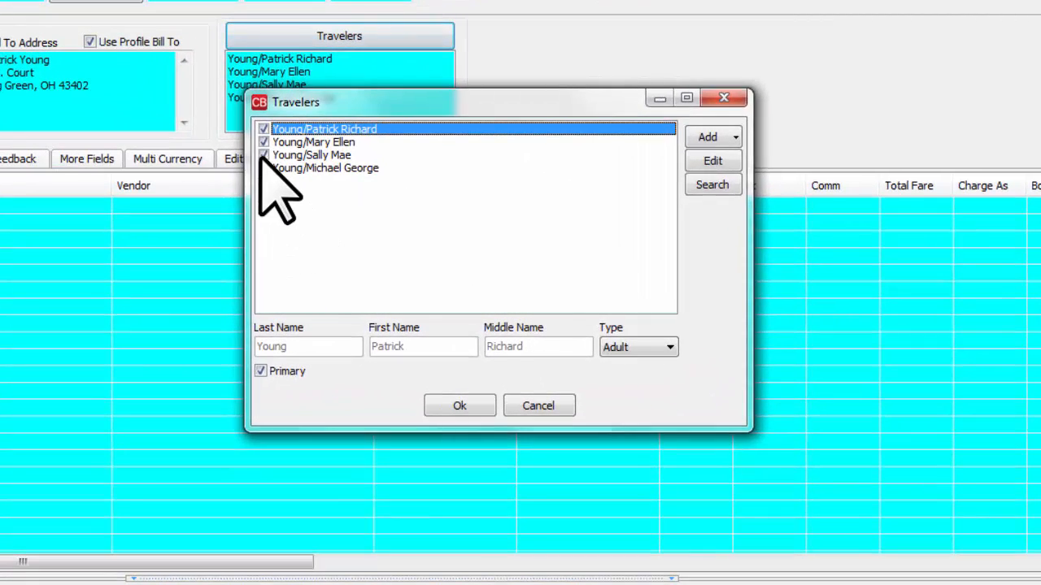
click(287, 168)
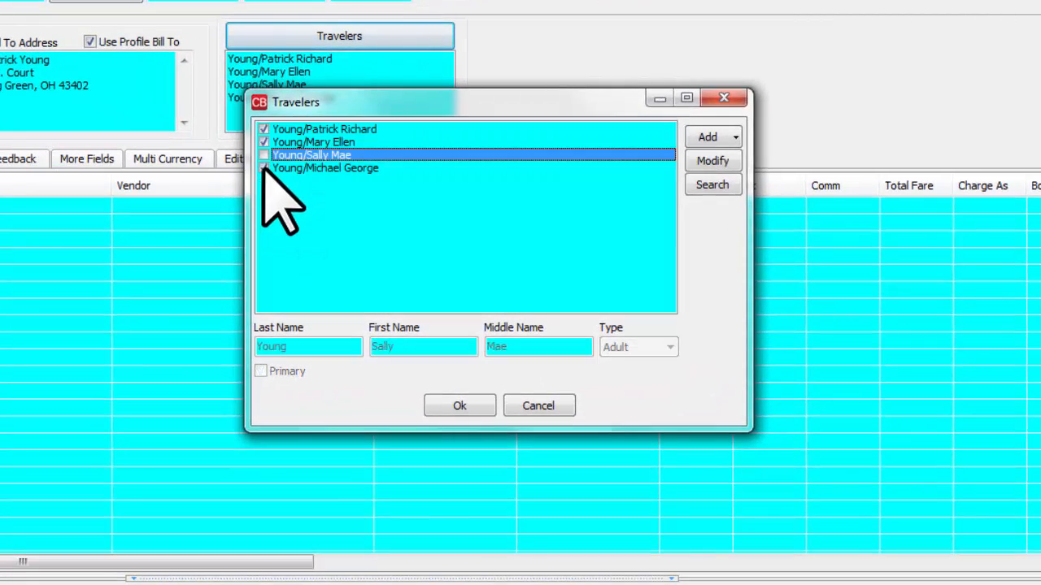
click(287, 180)
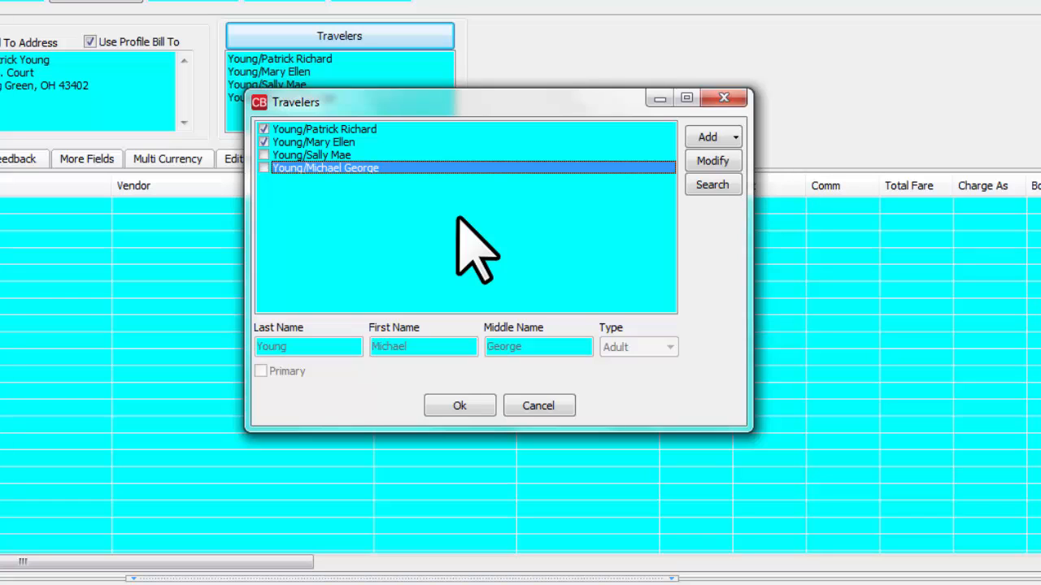
click(731, 136)
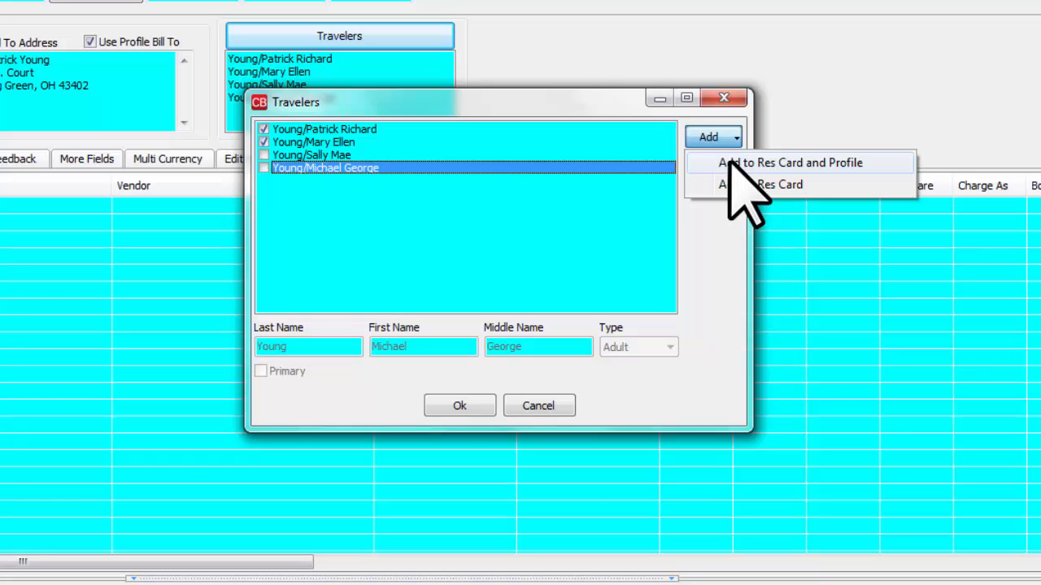
click(713, 239)
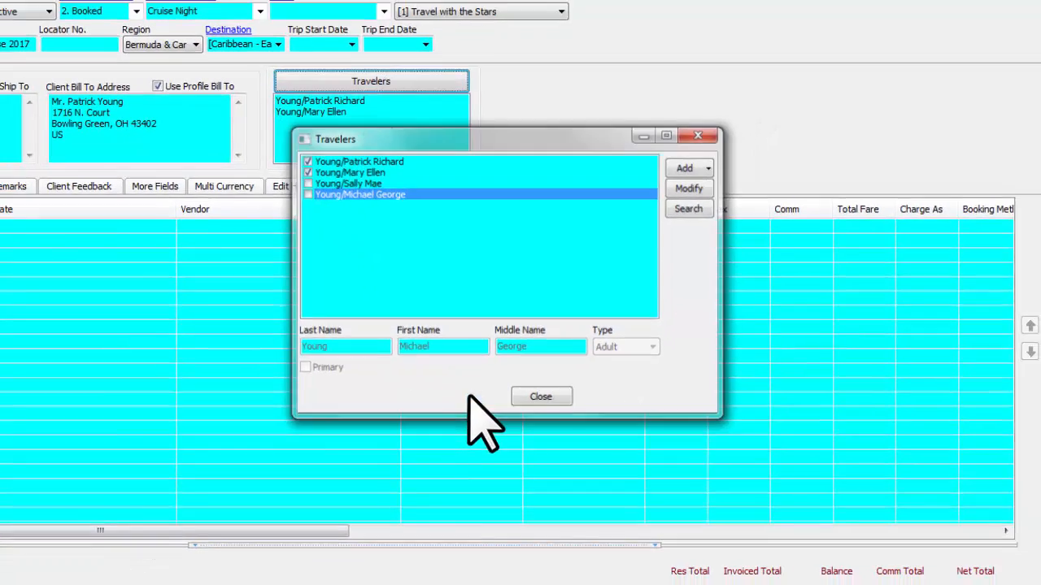
click(460, 405)
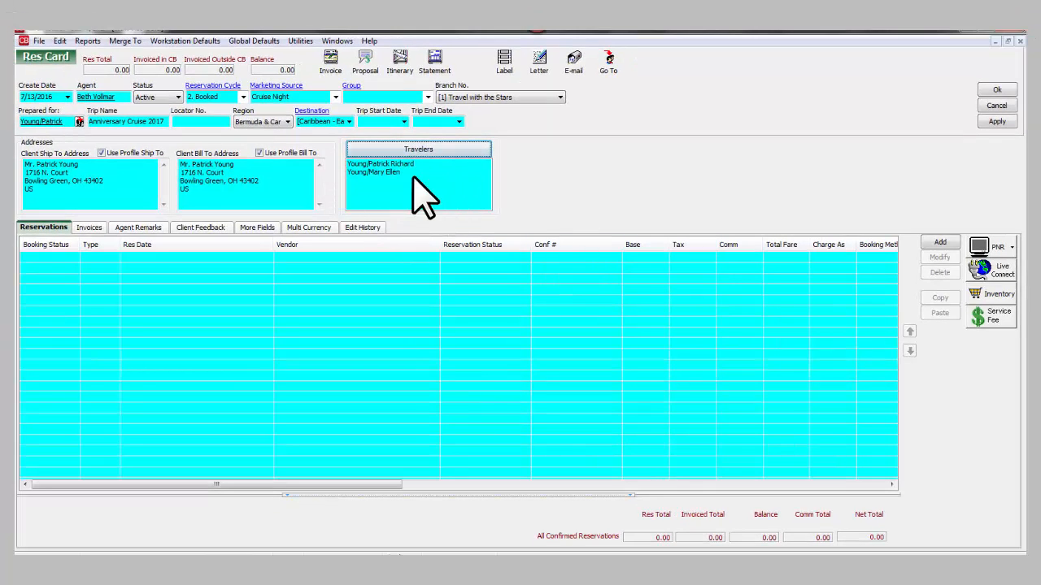
Apply the Anniversary Cruise 2017 Res Card, saving it as record No. 573.
click(997, 121)
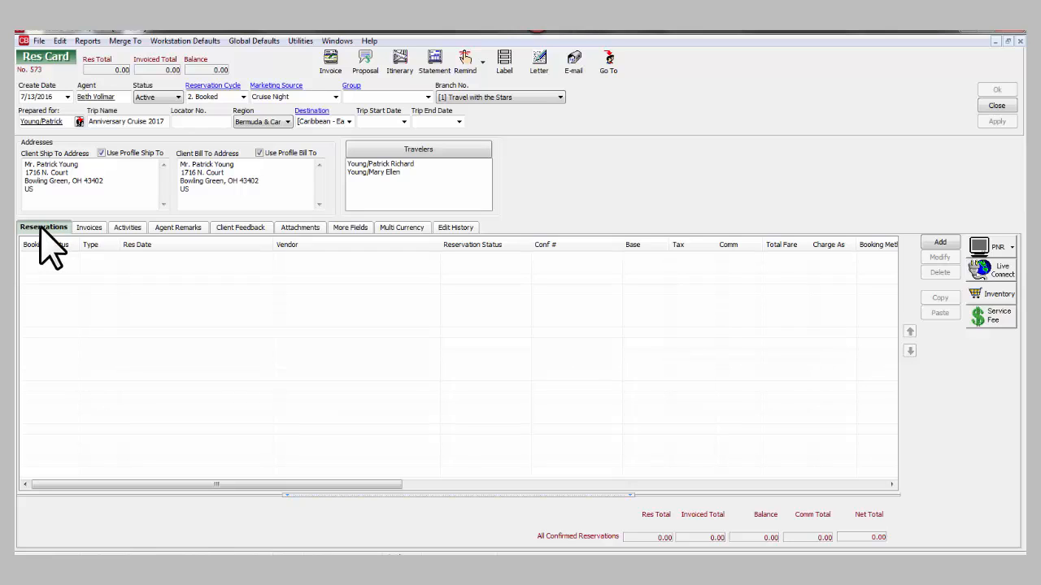
Add a reservation and choose Princess Cruise Lines from the vendors matching 'Princ'.
click(940, 243)
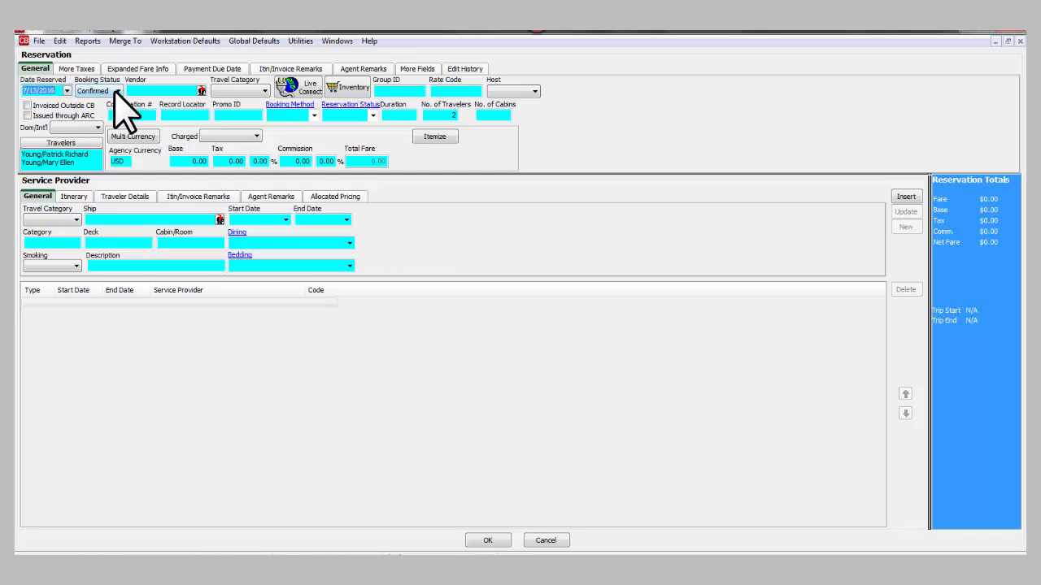
click(161, 91)
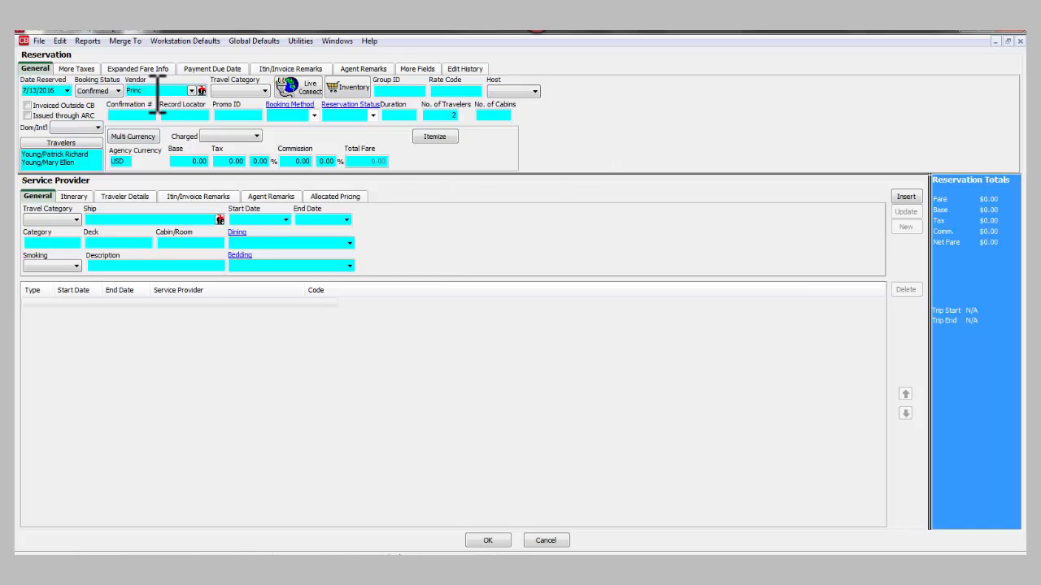
drag(157, 93, 123, 90)
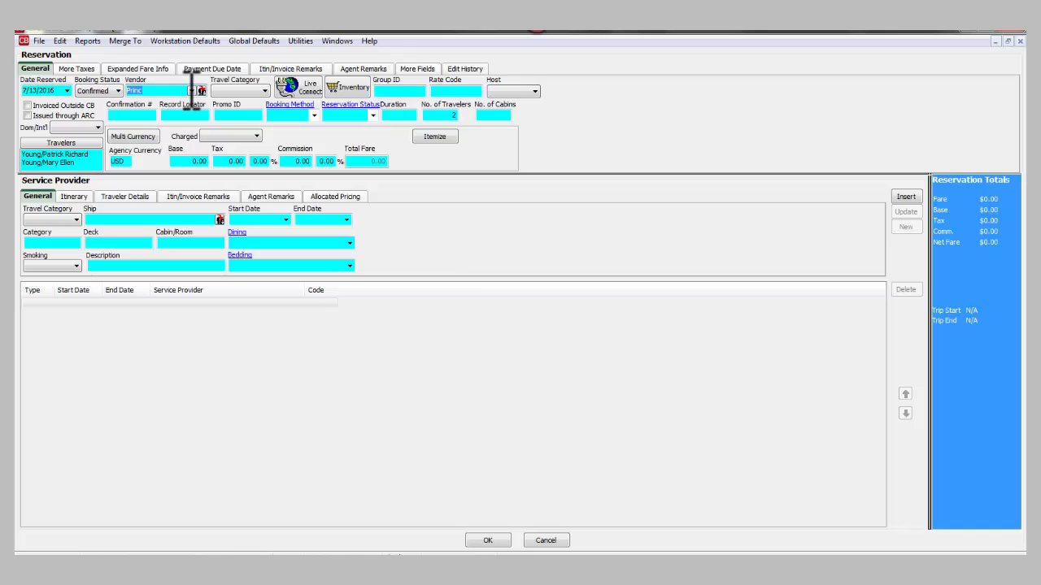
click(191, 91)
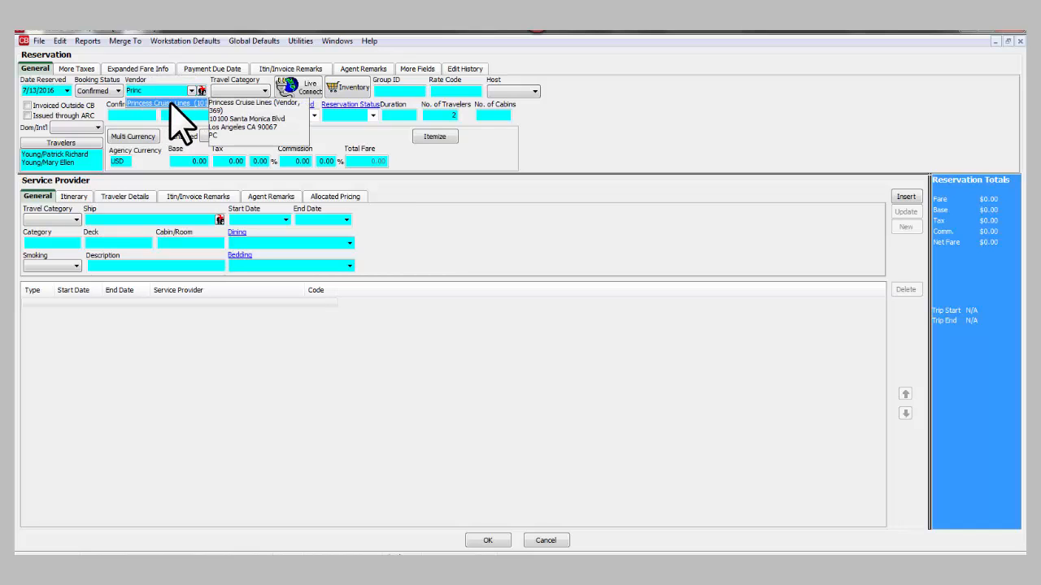
click(170, 104)
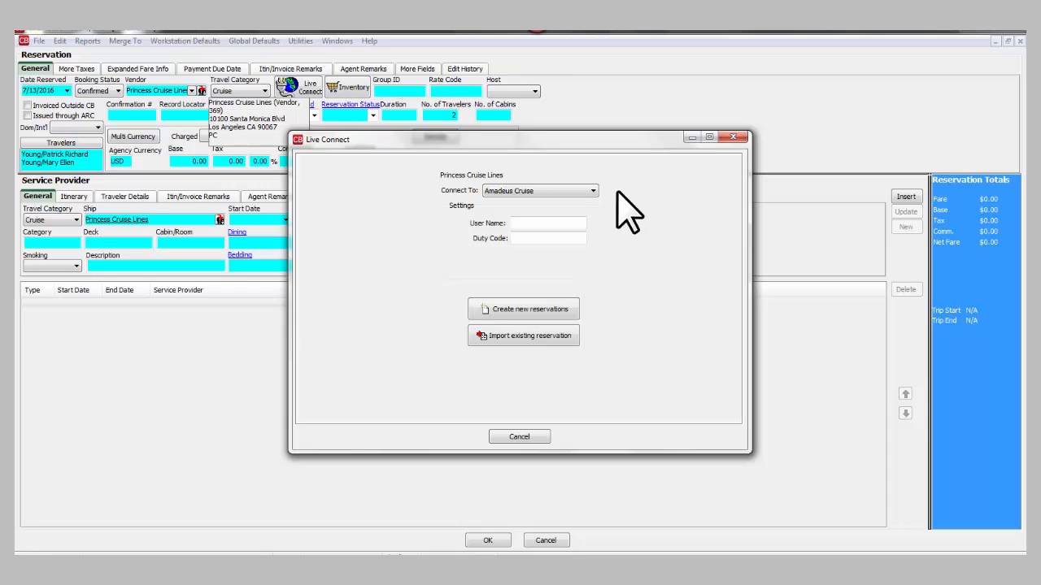
Cancel the Live Connect dialog without connecting to Amadeus Cruise.
click(522, 440)
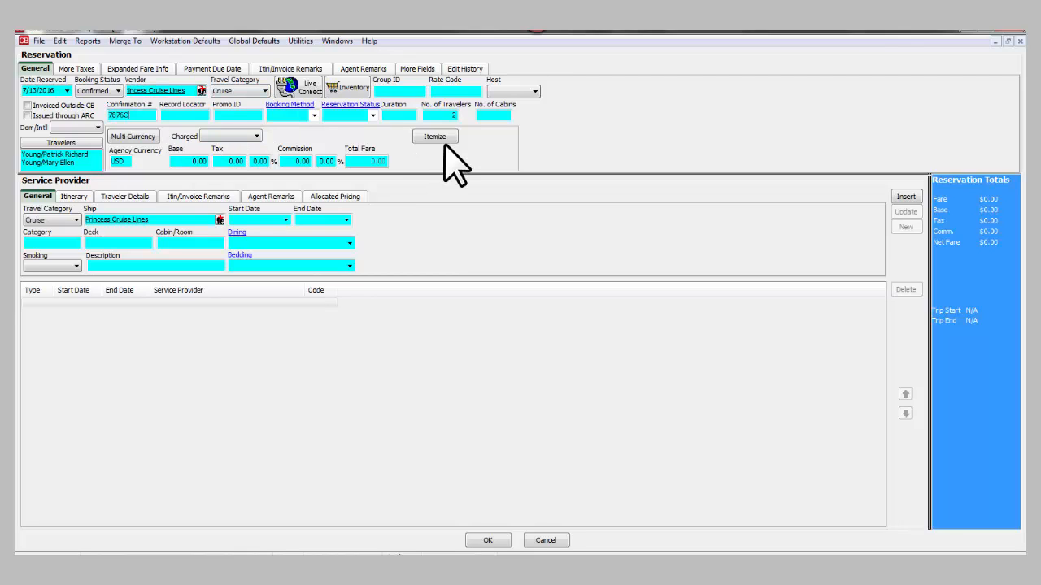
Finish the confirmation number, set booking method to Web Site and status to Confirmed.
key(Tab)
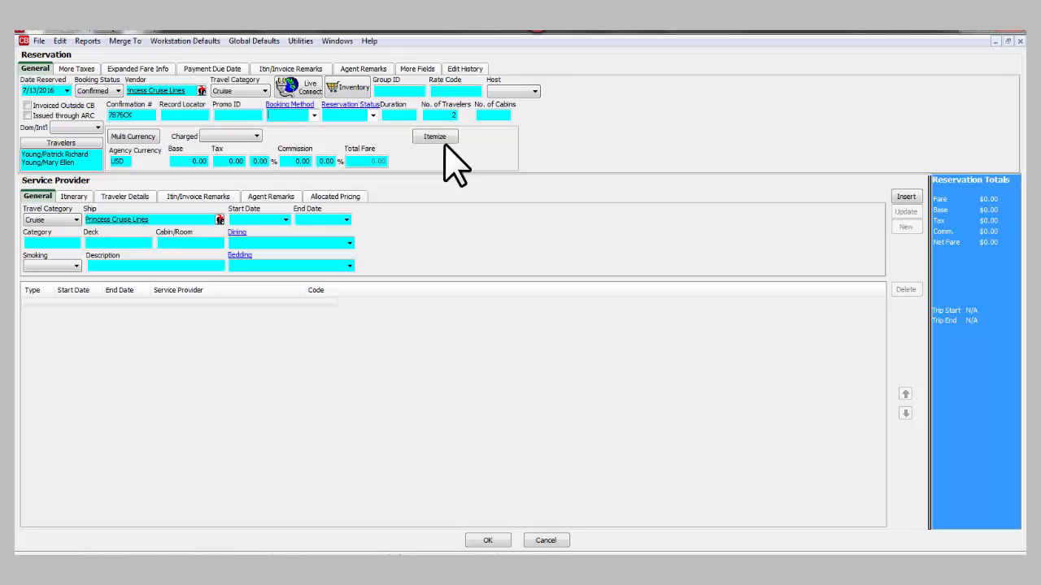
click(314, 115)
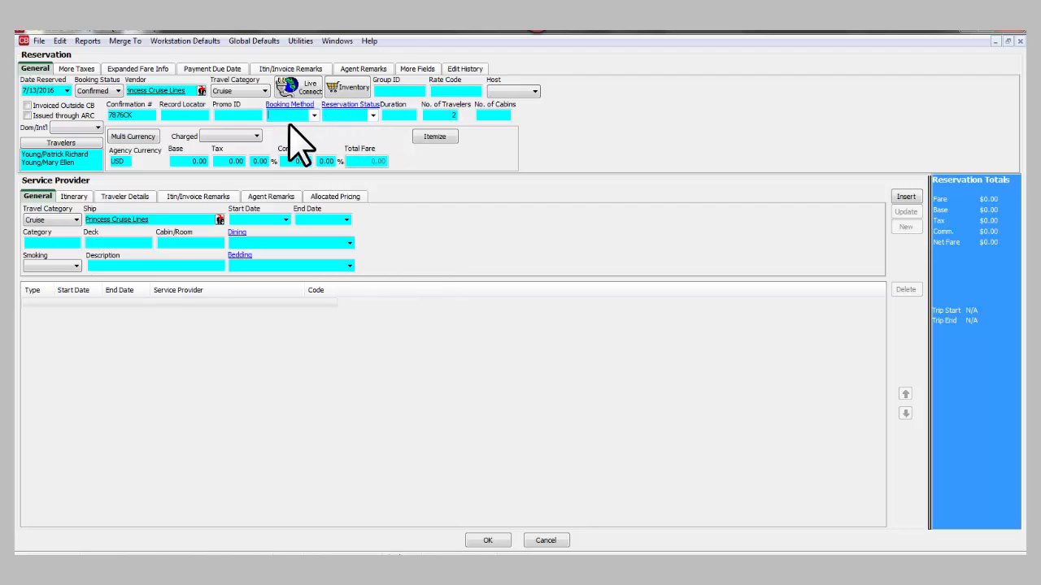
click(314, 116)
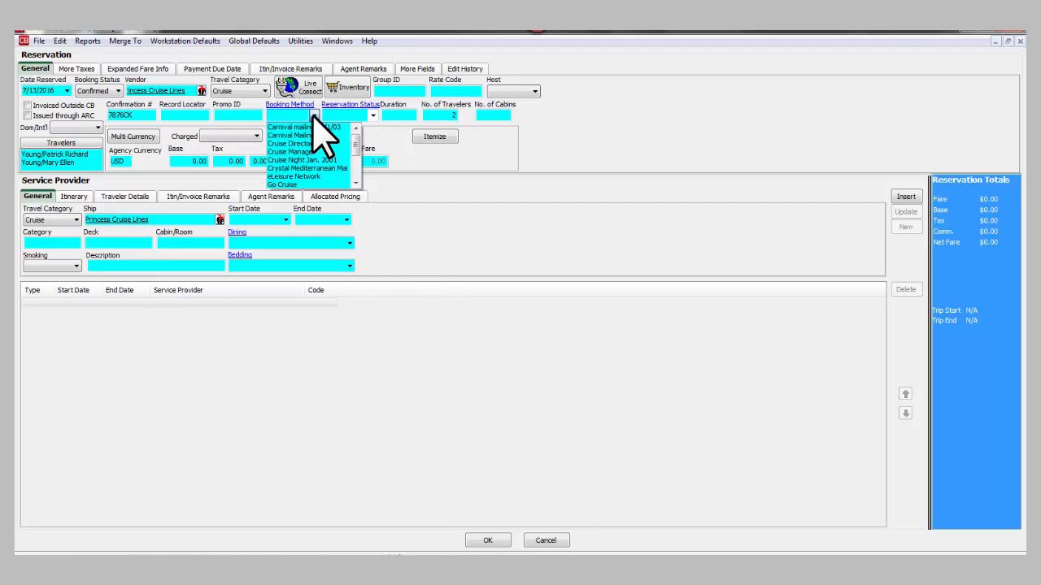
scroll(321, 158, down, 2)
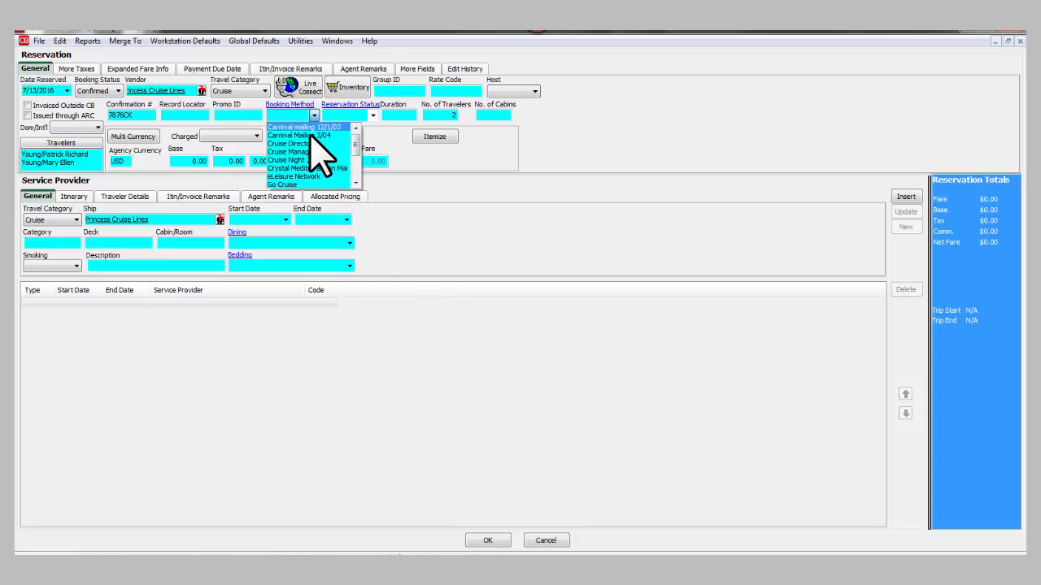
scroll(355, 163, down, 1)
click(352, 175)
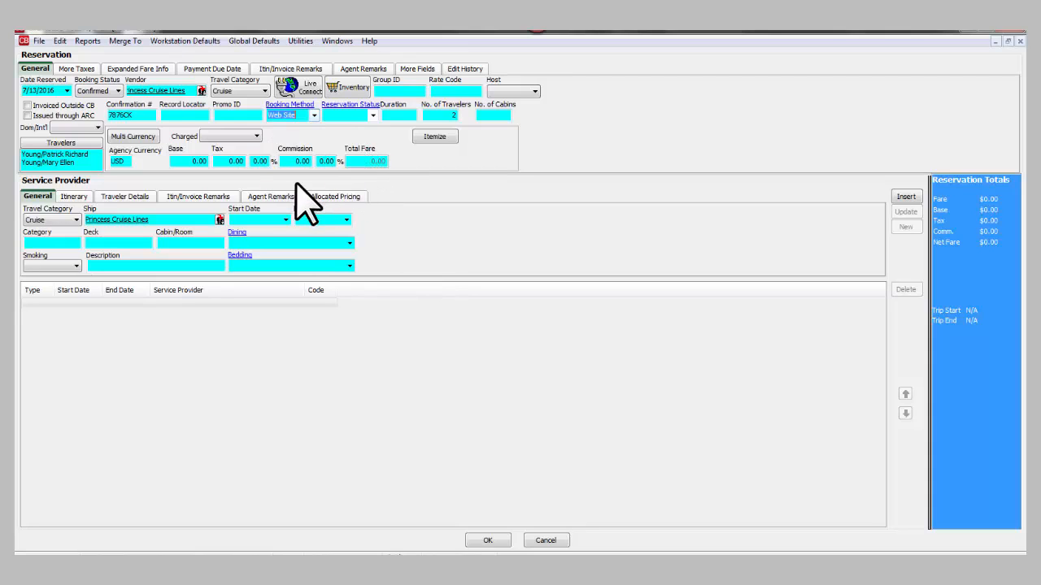
click(372, 114)
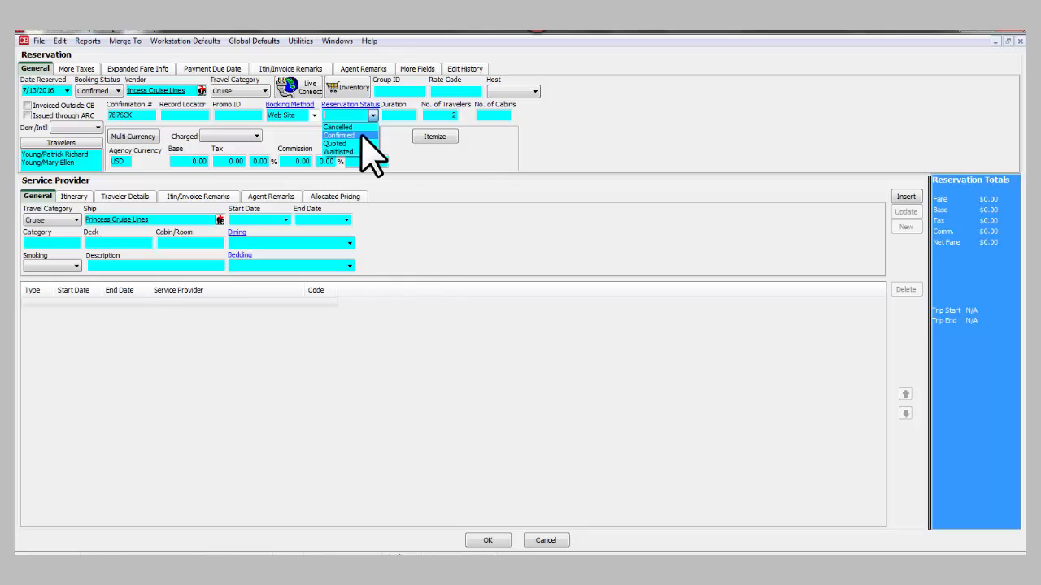
click(364, 146)
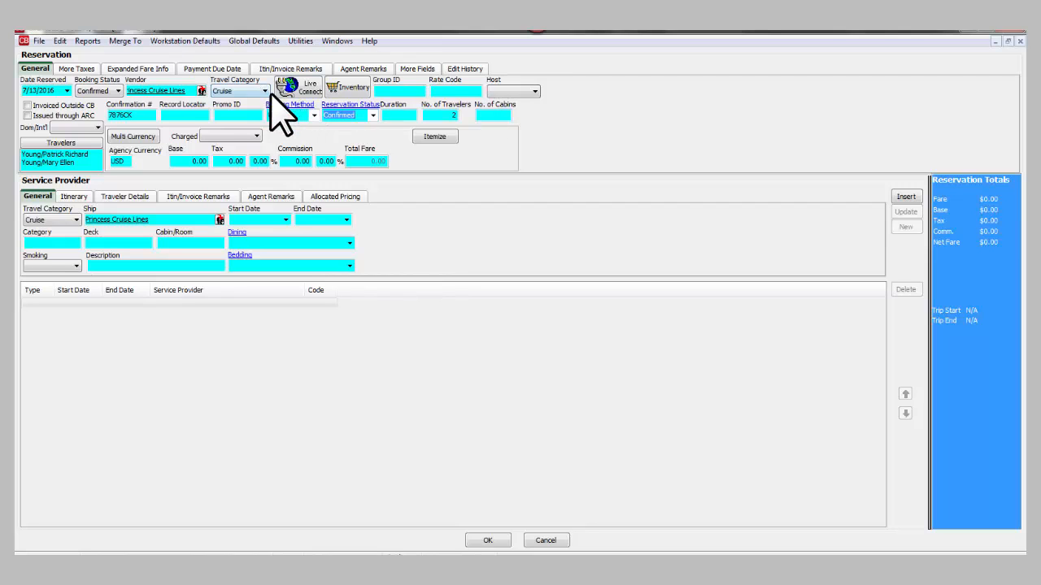
Switch the travel category to Hotel, then back to Cruise.
click(266, 92)
scroll(244, 116, up, 2)
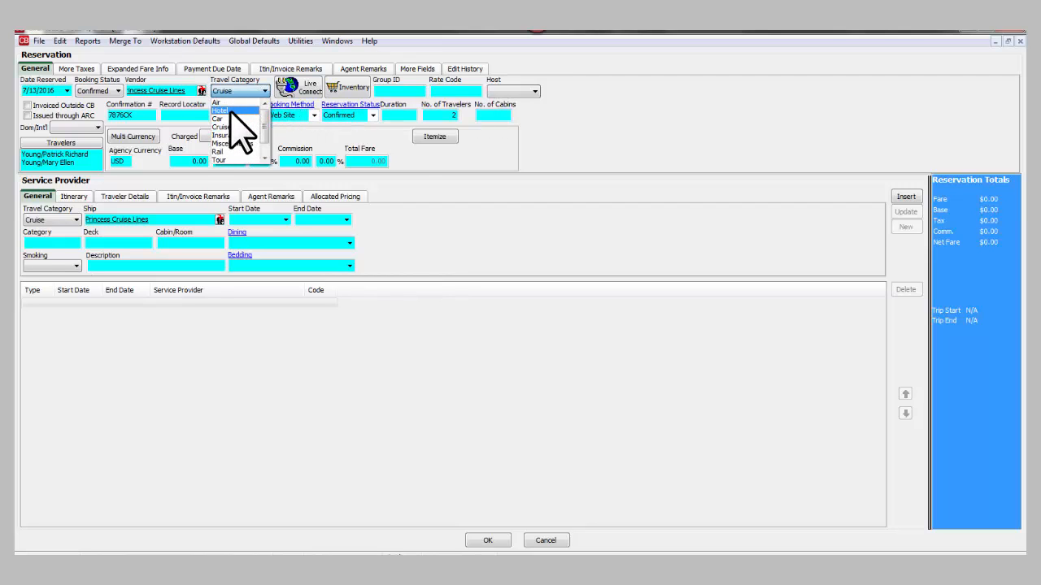
click(232, 106)
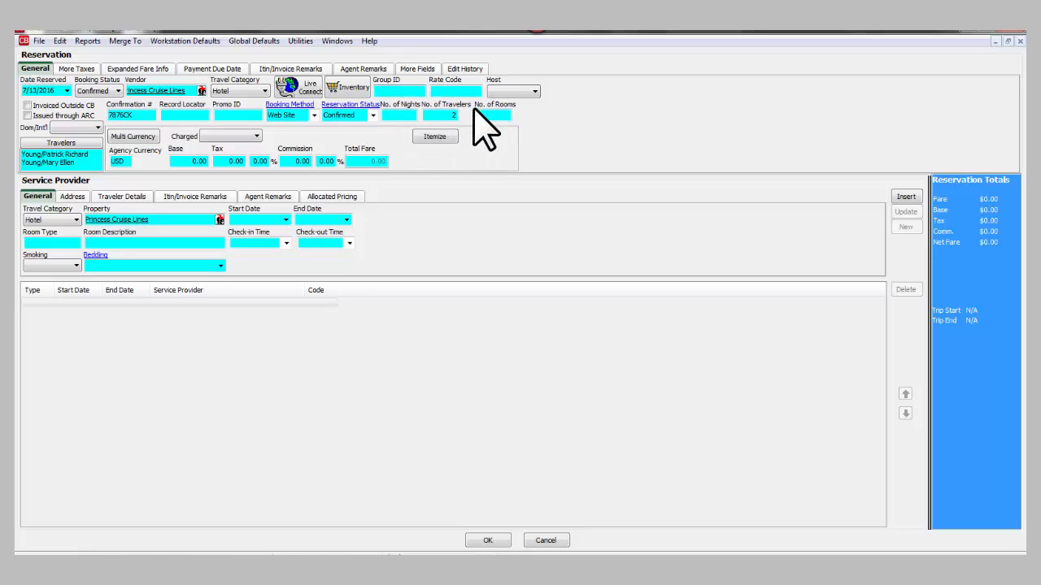
click(262, 90)
click(274, 115)
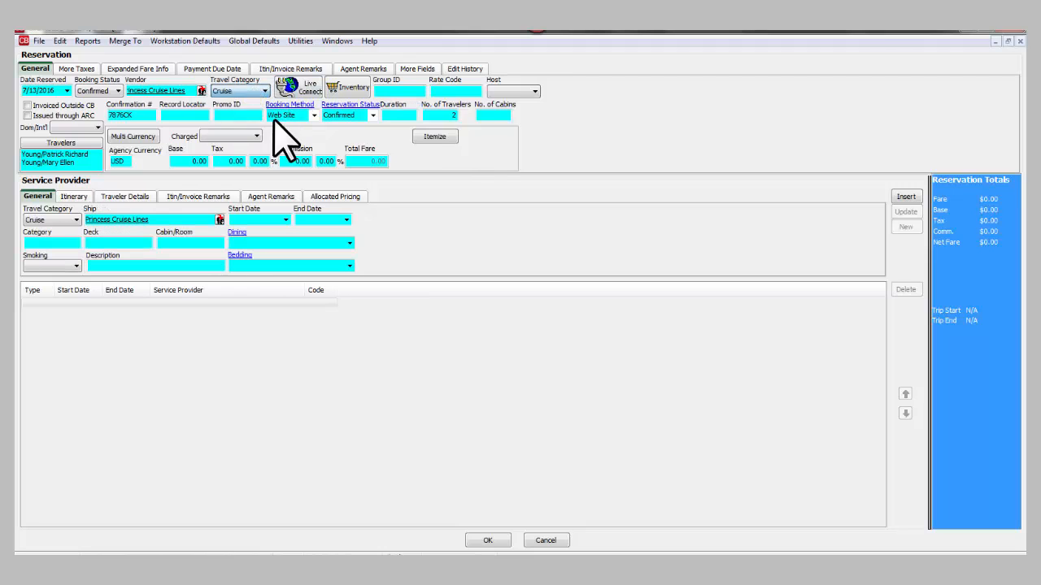
click(197, 161)
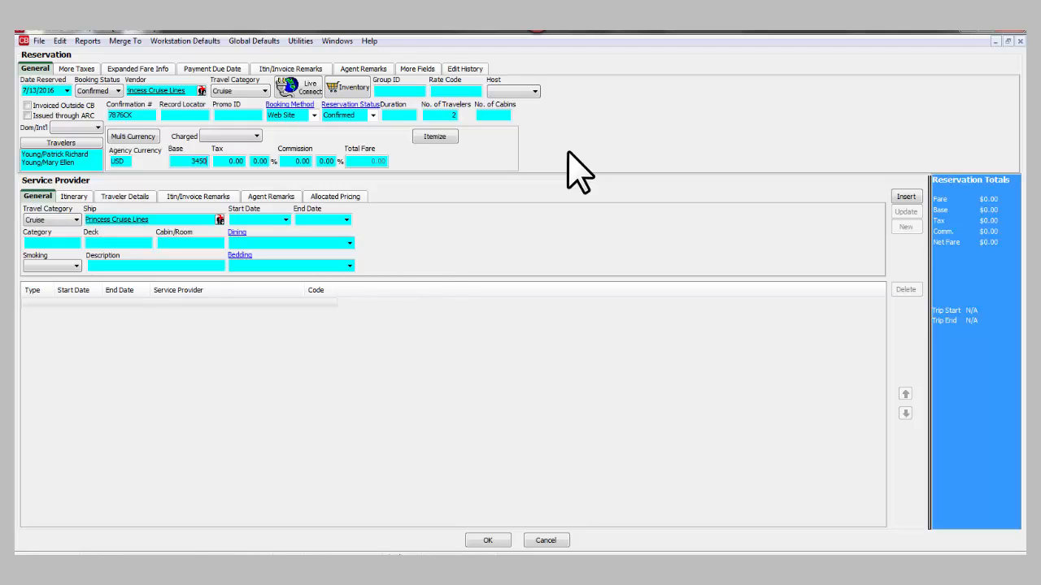
Enter a 3,450.00 base fare and 234.00 tax on the cruise reservation.
key(Tab)
text(23)
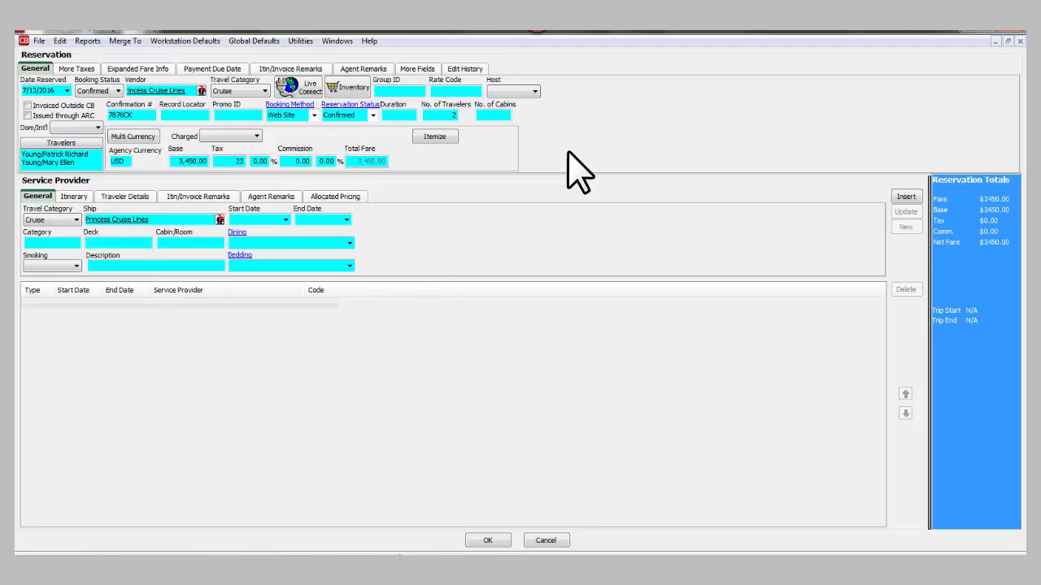
text(4)
key(Tab)
key(Tab)
key(Tab)
key(Tab)
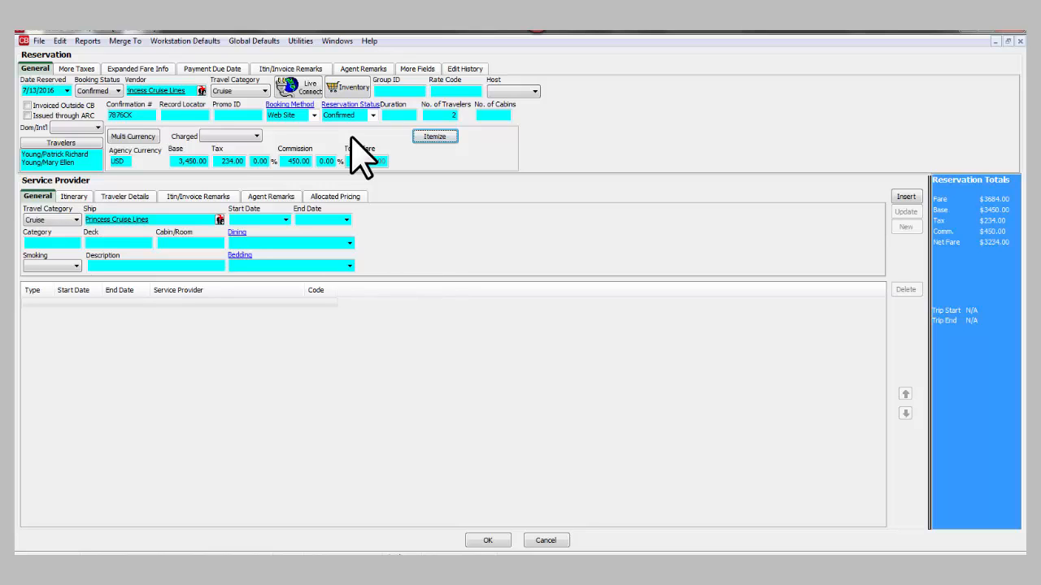
Step through the More Taxes and Expanded Fare Info tabs to the Payment Due Date tab.
click(78, 68)
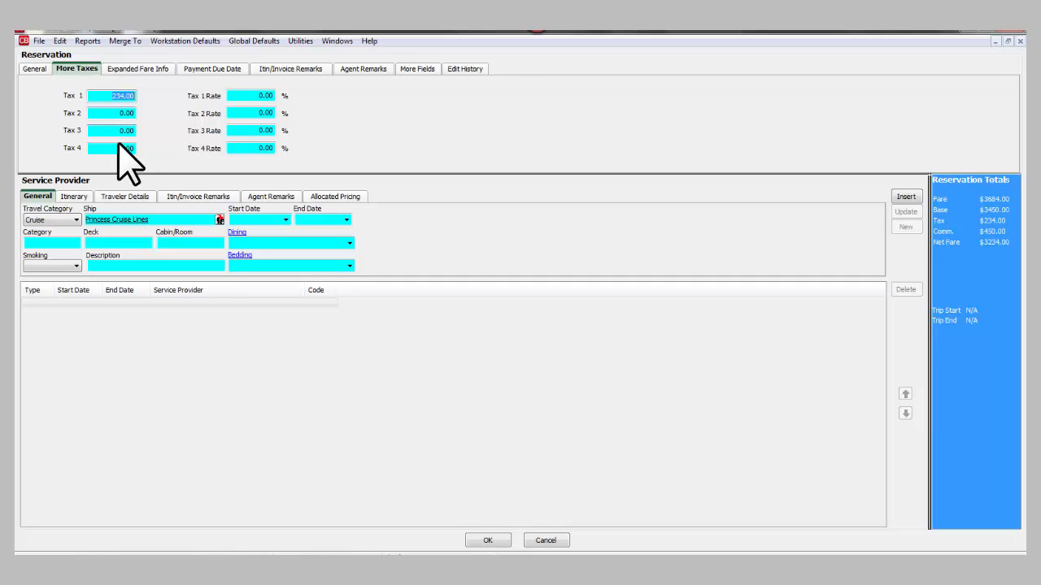
click(138, 70)
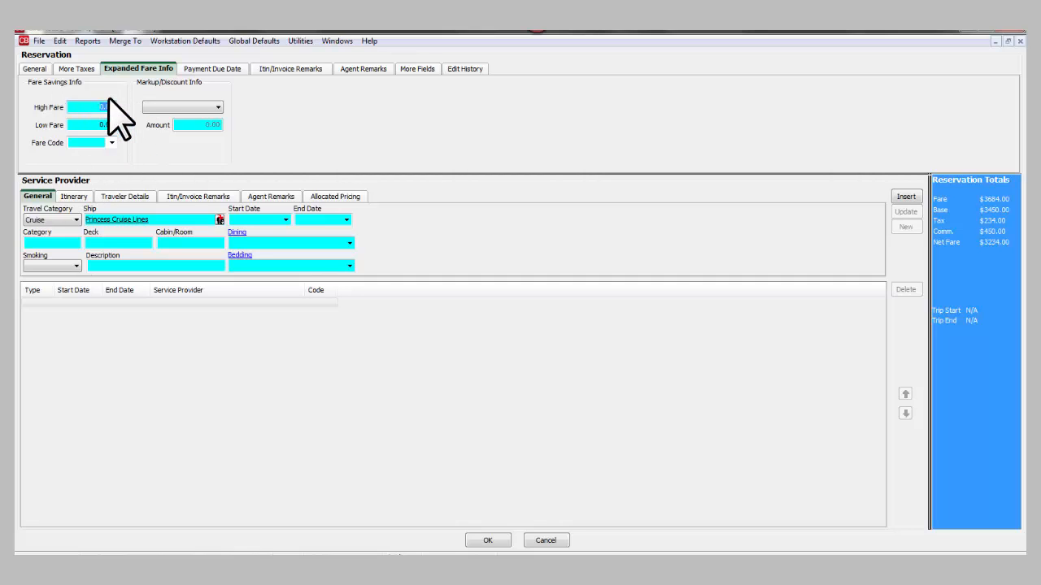
click(224, 71)
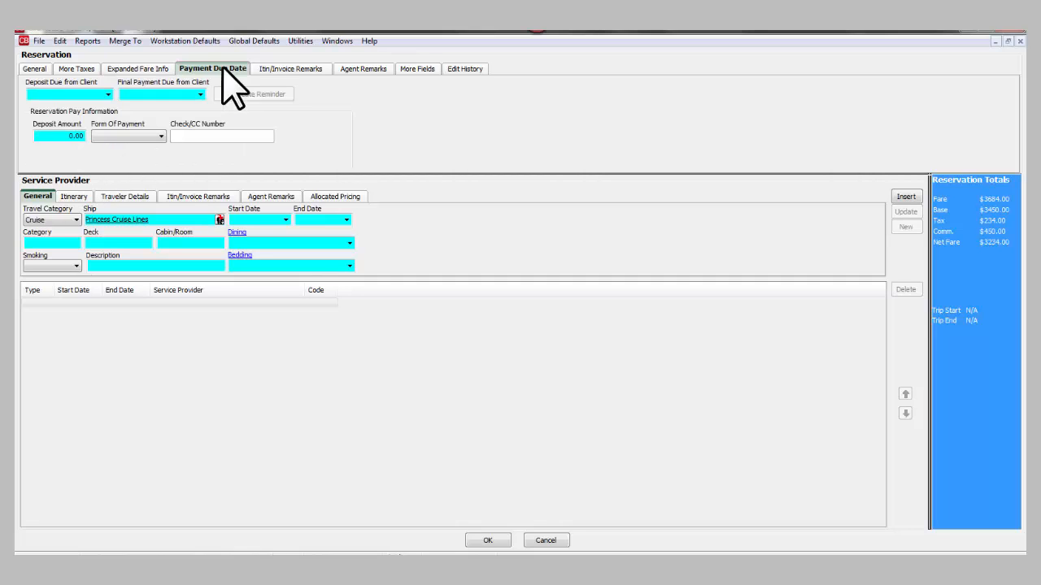
Set deposit due to 7/18/2016 and final payment due to 3/1/2017, then view Itin/Invoice Remarks.
click(104, 95)
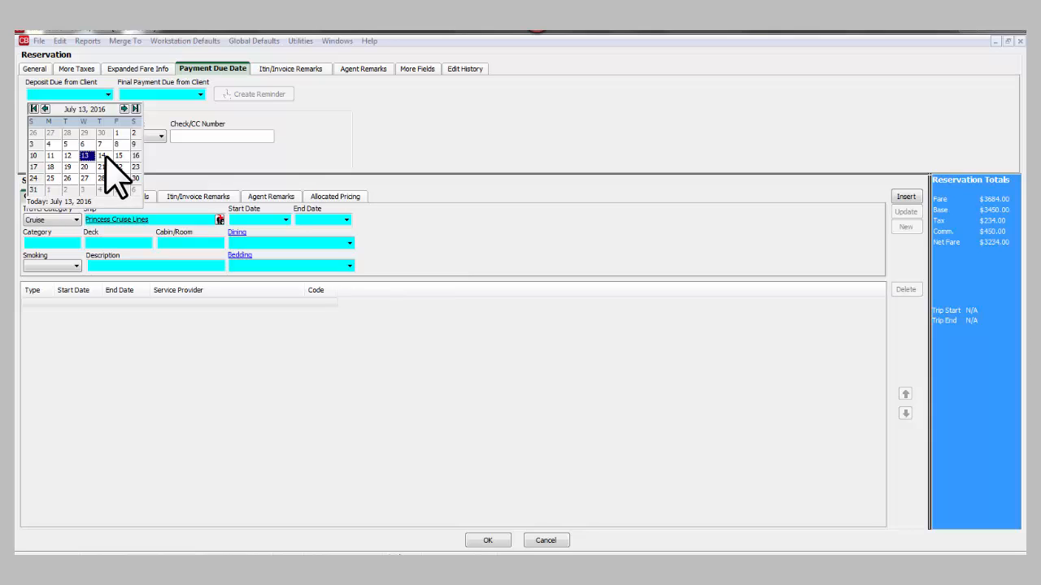
click(51, 167)
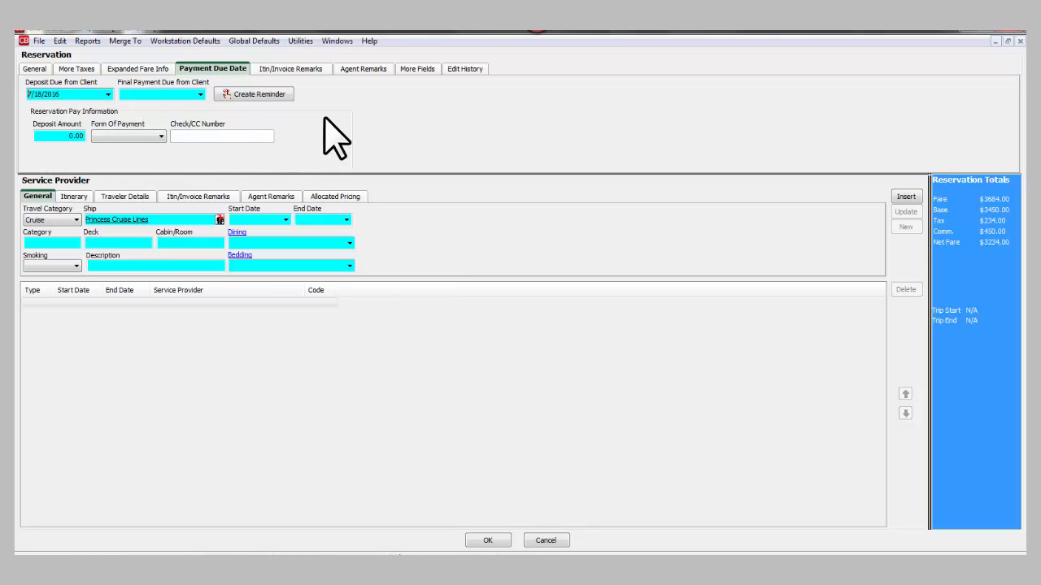
click(178, 94)
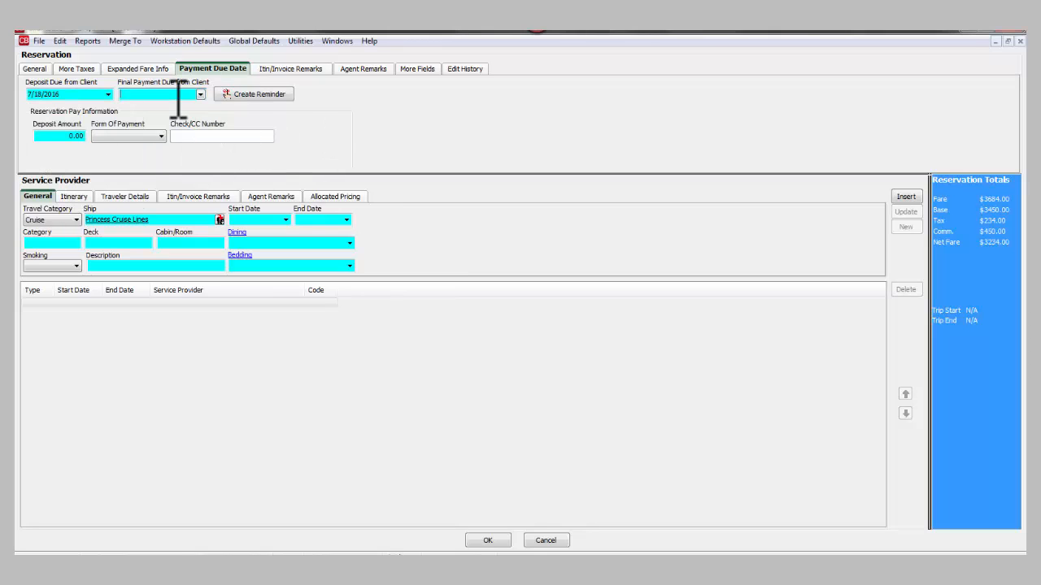
text(030117)
key(Tab)
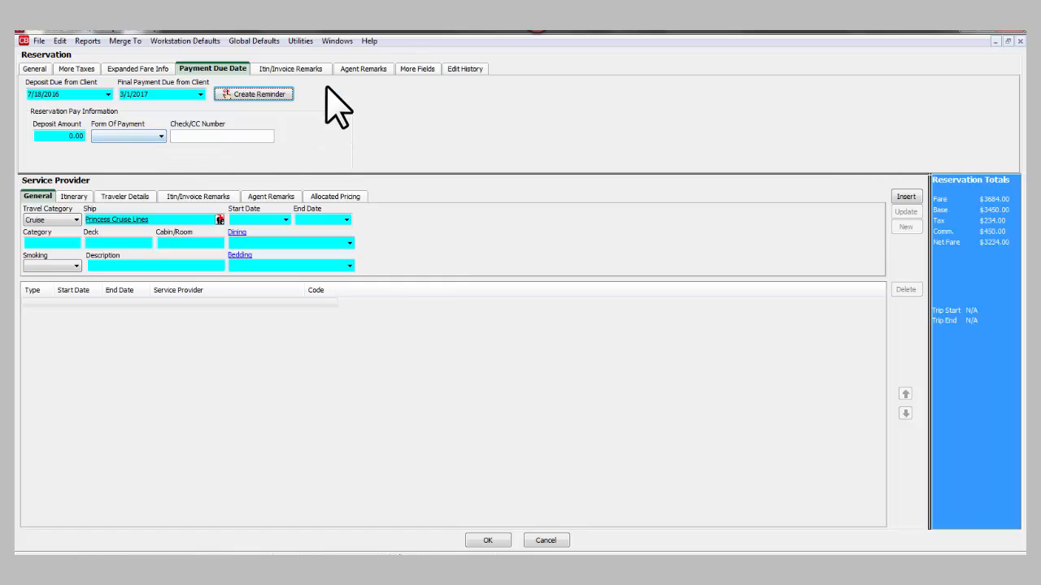
click(299, 68)
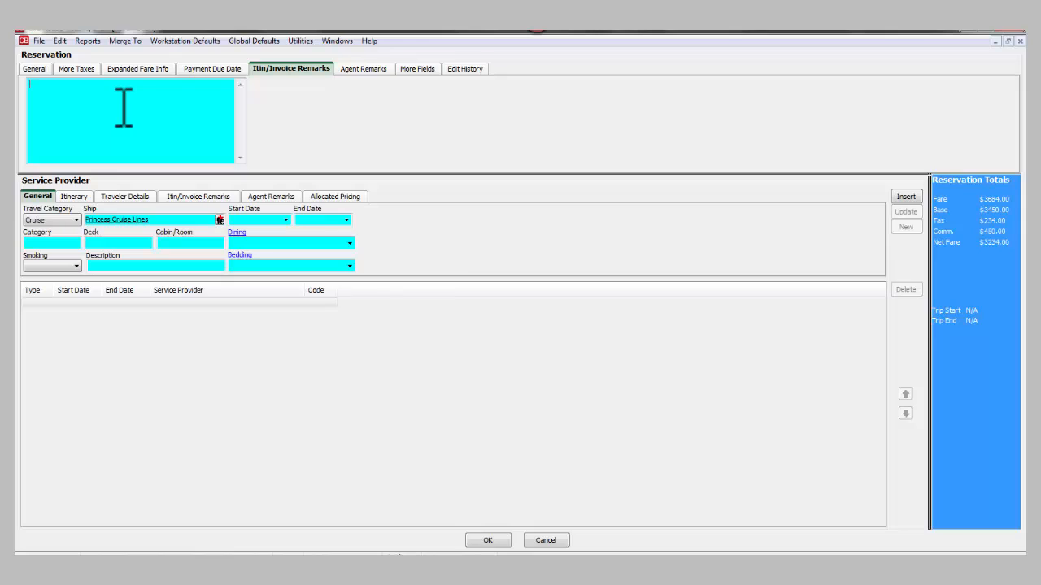
Look through the Agent Remarks, More Fields and Edit History tabs, then return to General.
click(376, 81)
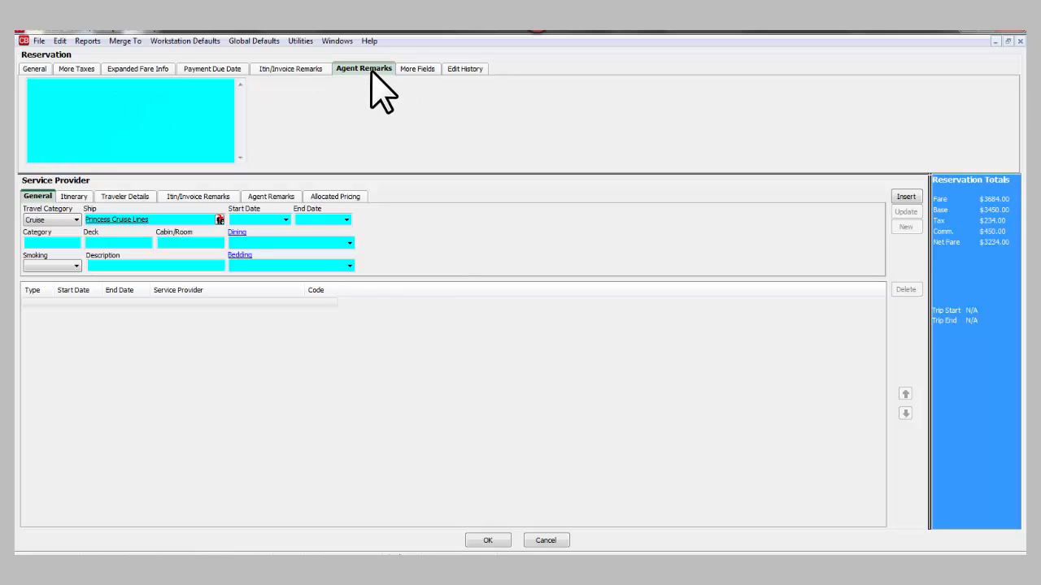
click(89, 93)
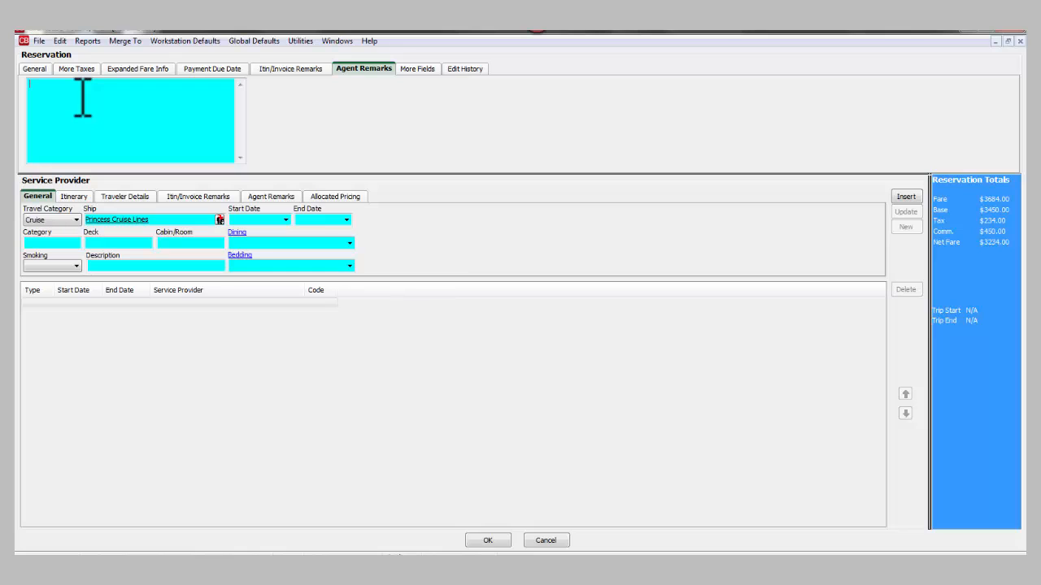
click(419, 70)
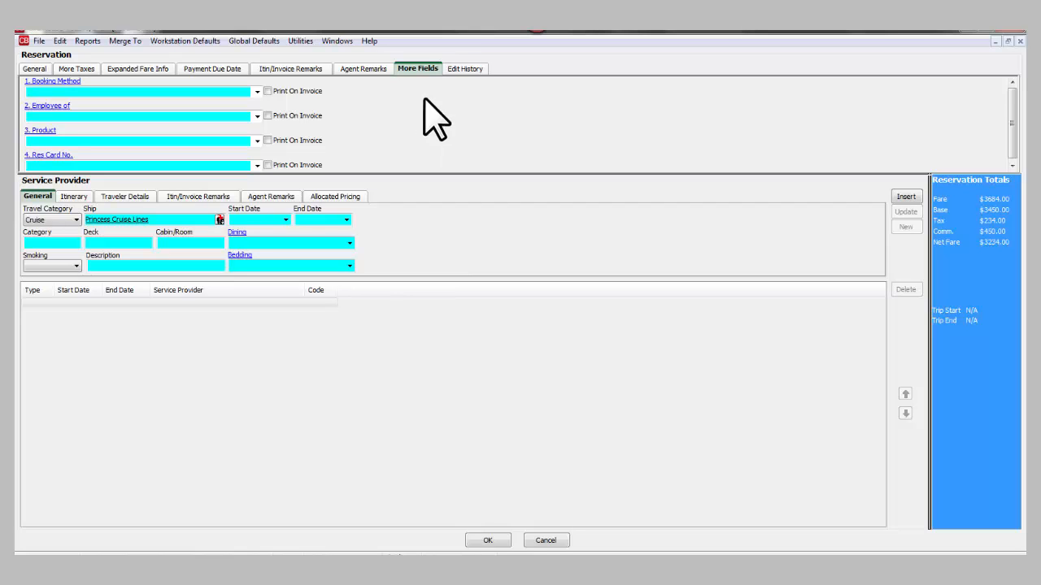
click(469, 70)
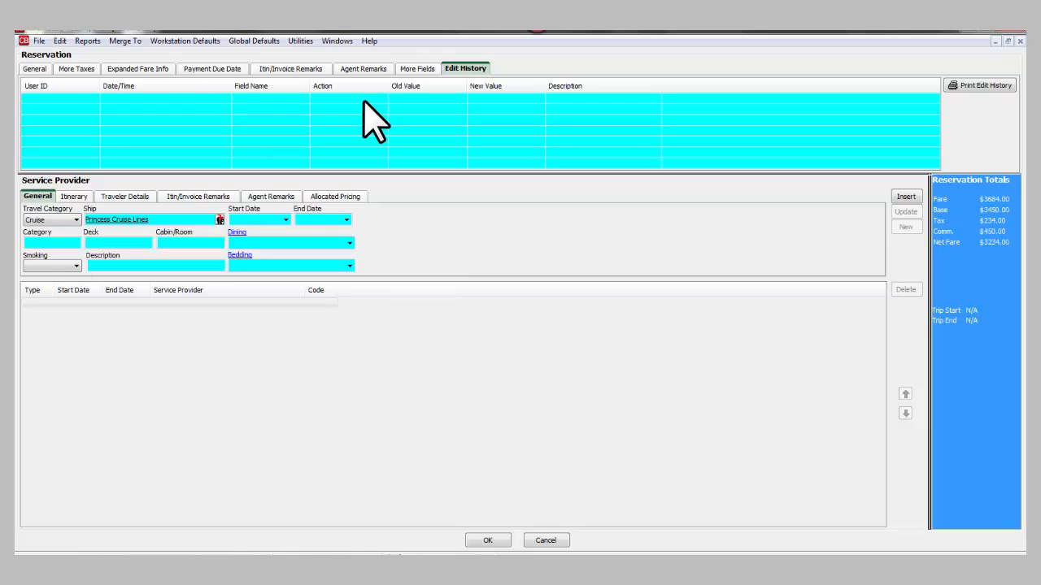
click(33, 68)
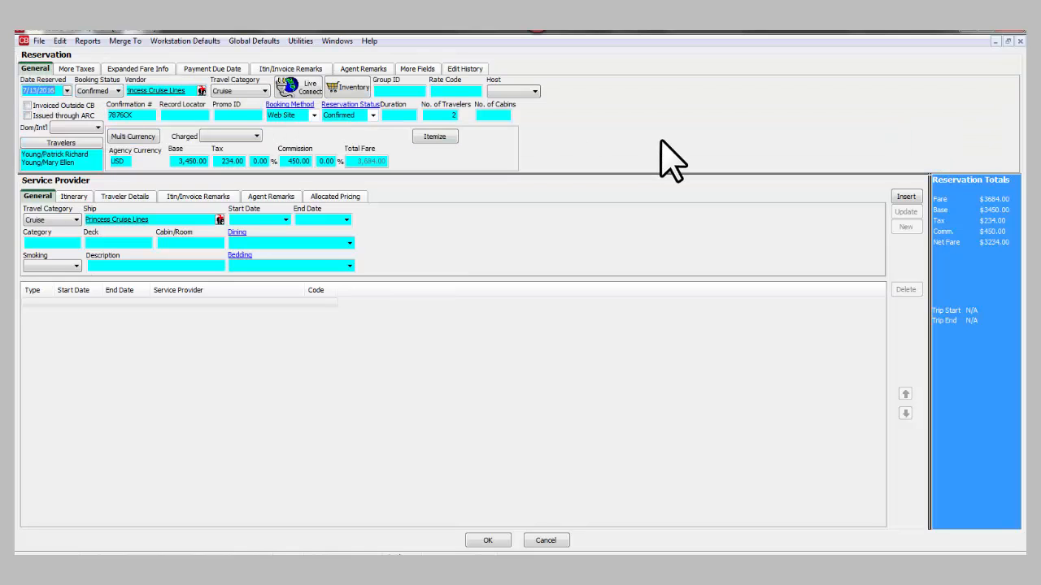
Save the cruise reservation, apply the Res Card, and select the Princess Cruise Lines row.
click(485, 541)
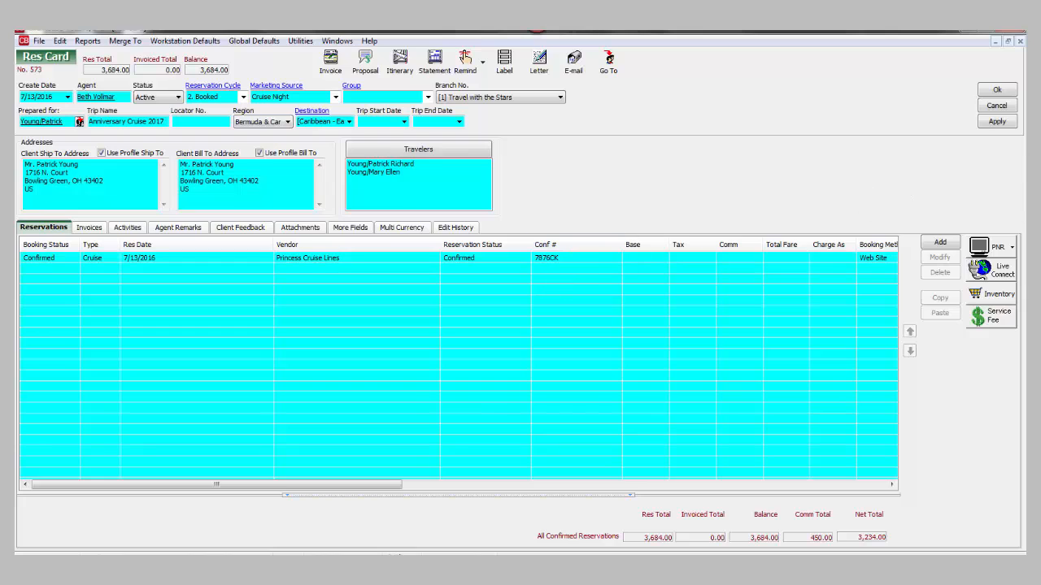
click(996, 122)
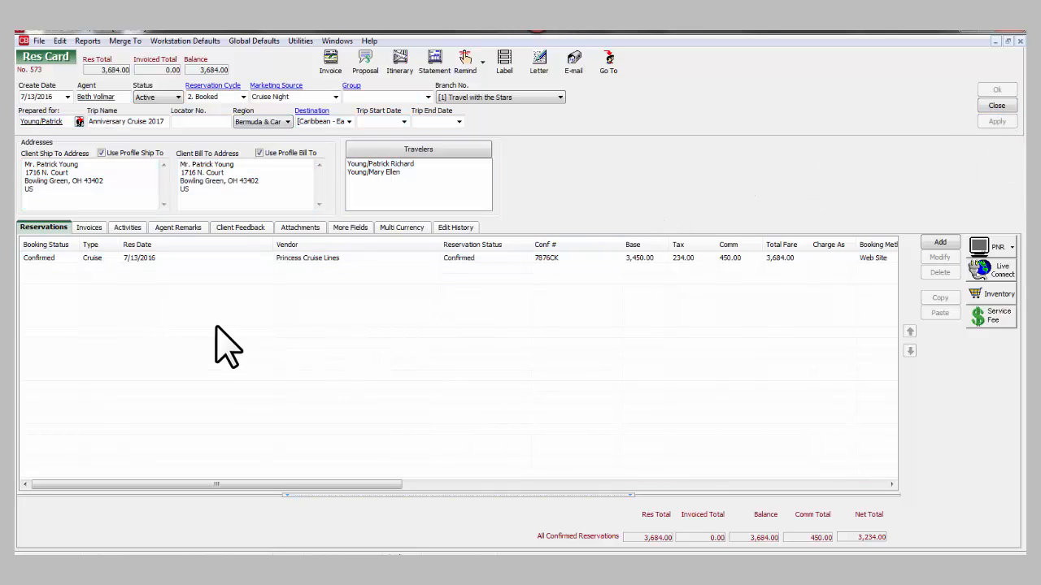
click(289, 259)
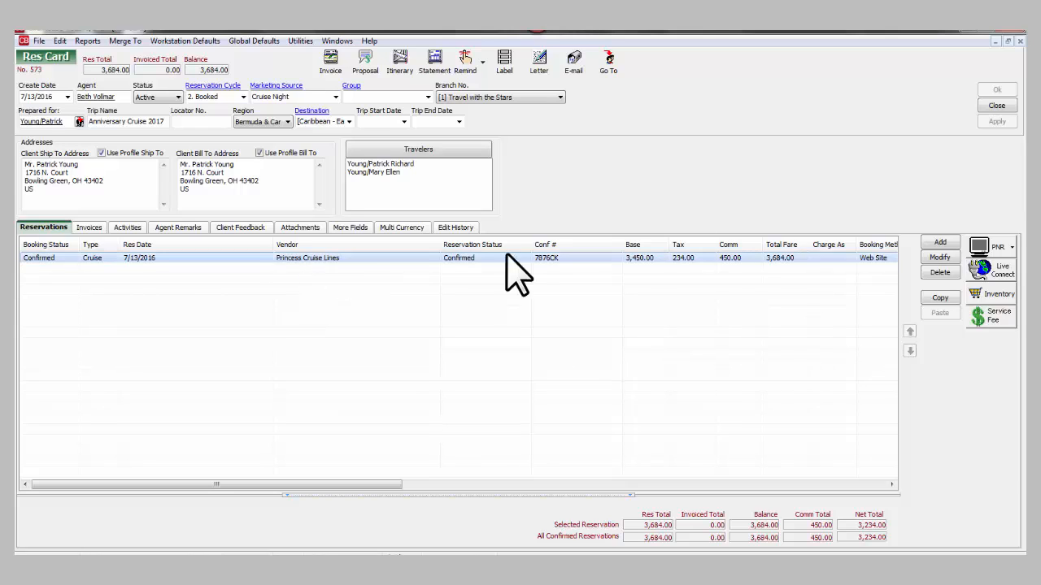
Start a new reservation with Travelex Insurance as vendor, declining the Live Connect prompt.
click(940, 244)
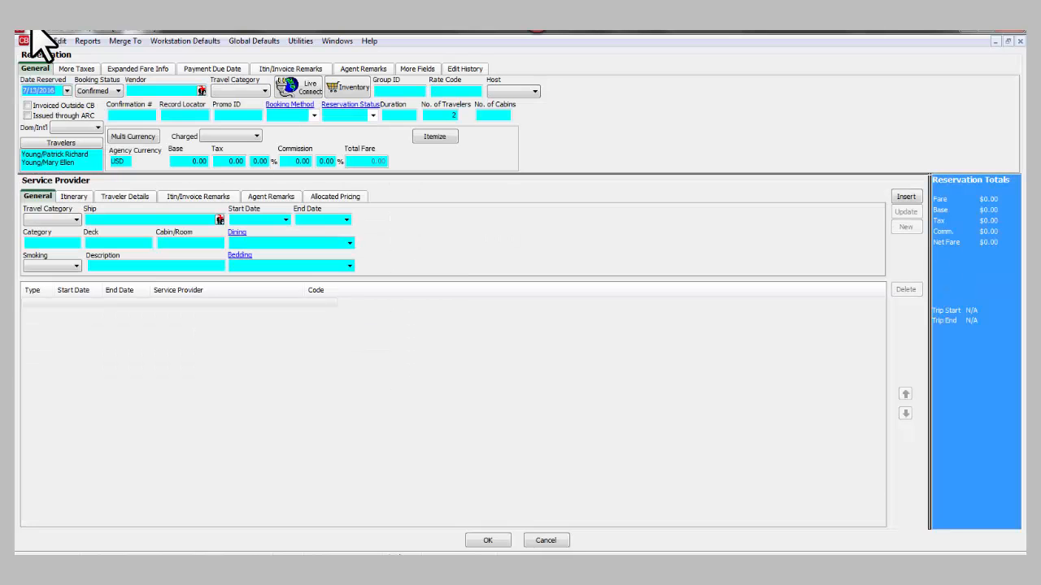
click(147, 90)
text(Travel)
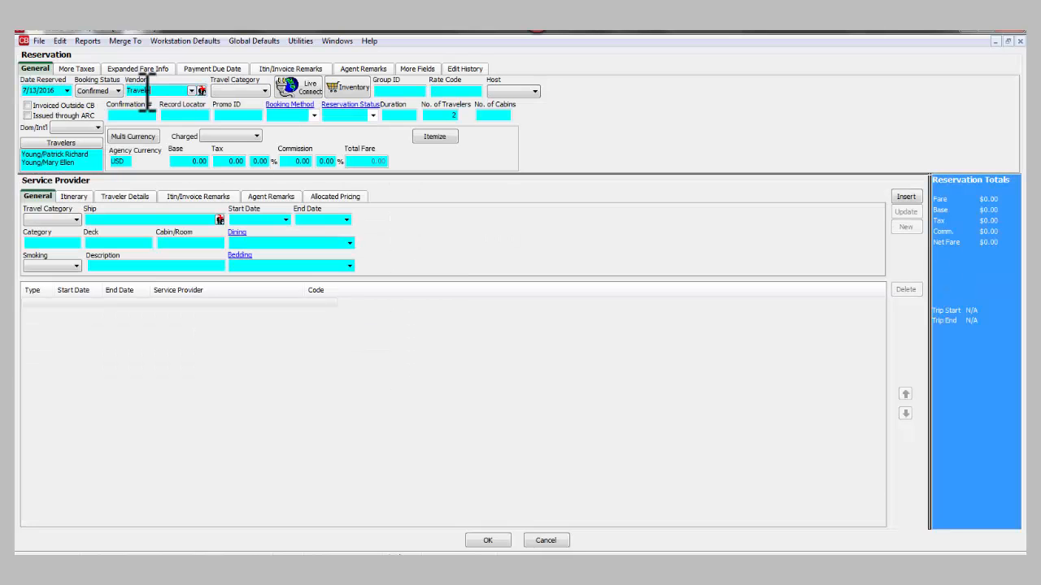
text(ex)
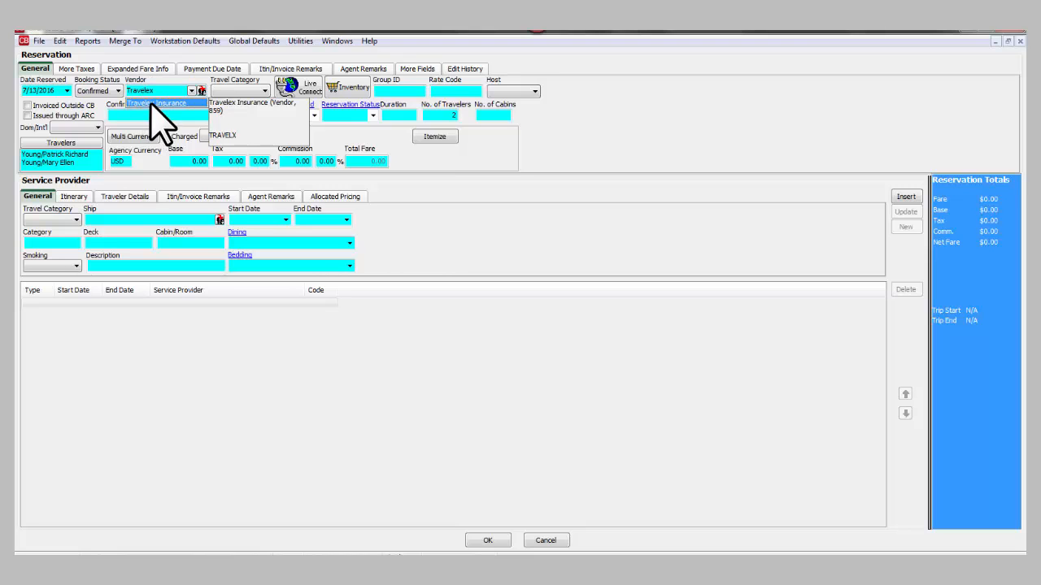
click(151, 104)
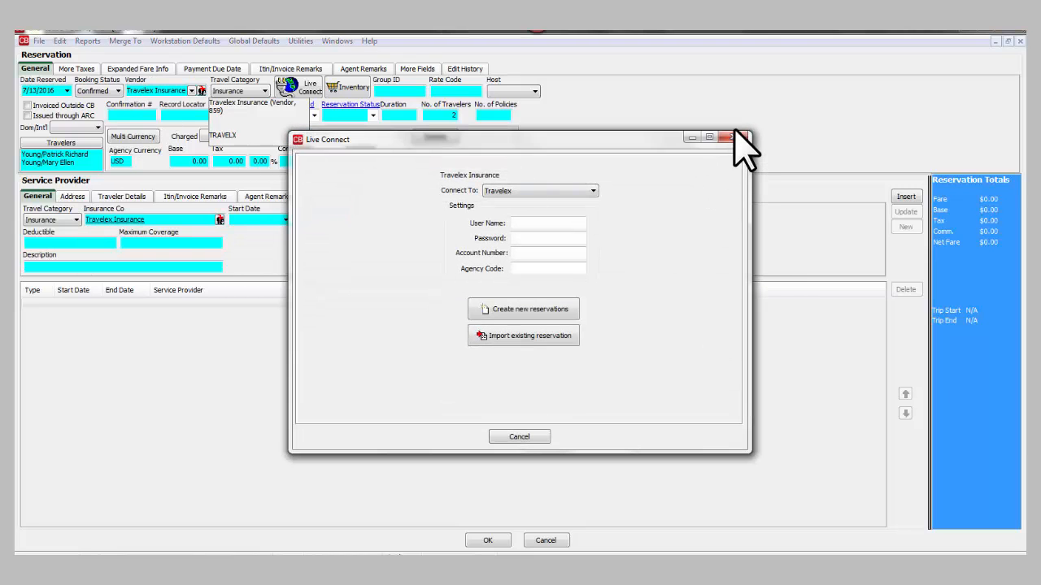
click(513, 436)
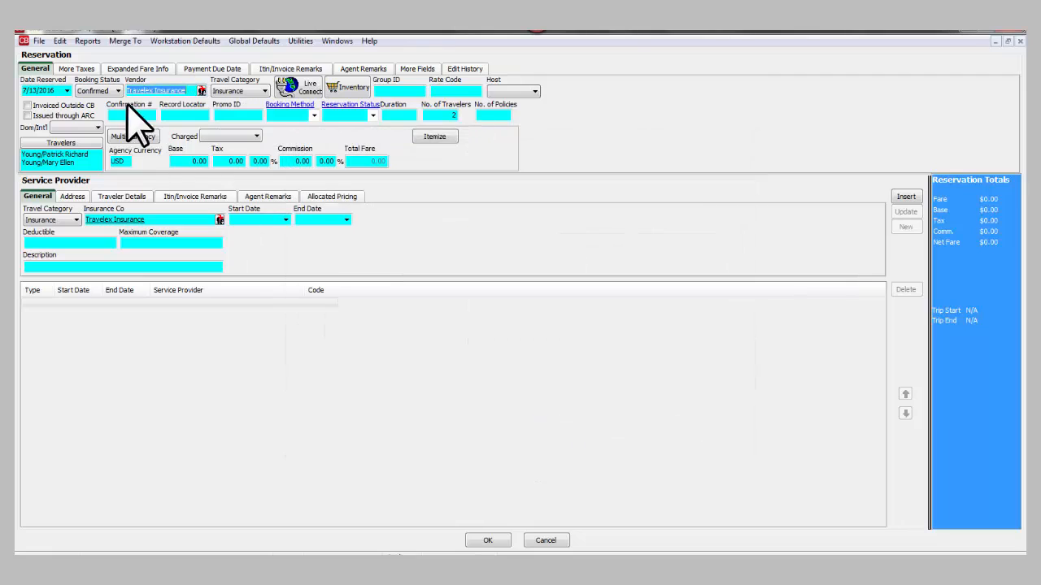
Enter the confirmation number, base 456, tax 234 and 24% commission, then save the reservation.
click(138, 115)
text(4)
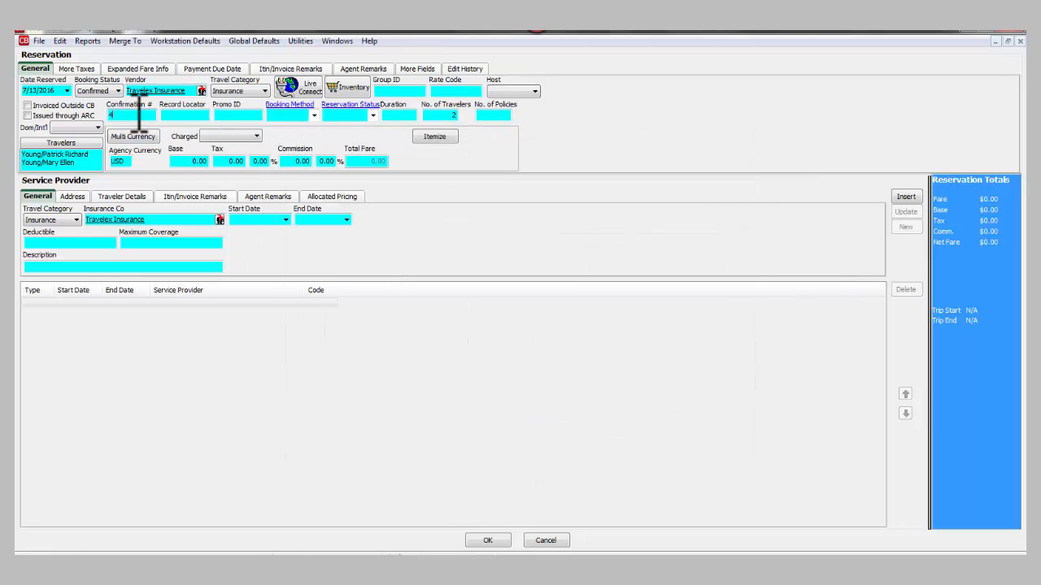
text(78788)
key(Tab)
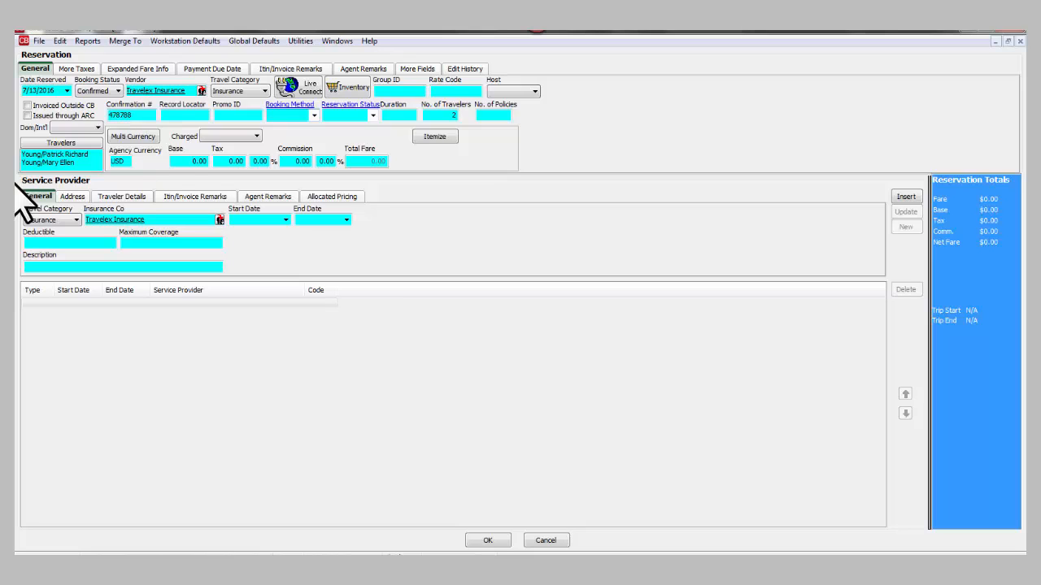
click(192, 161)
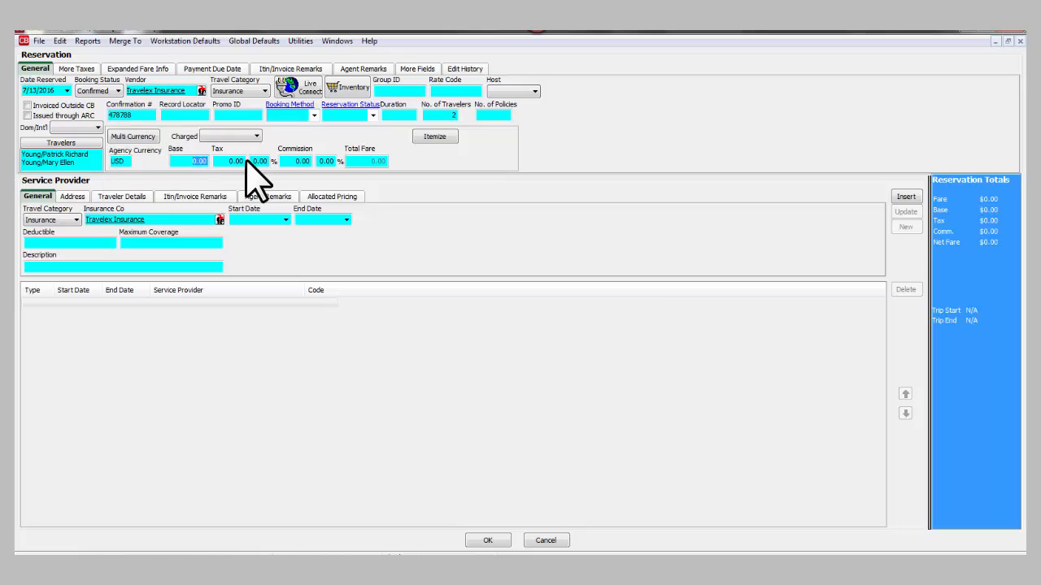
text(456)
key(Tab)
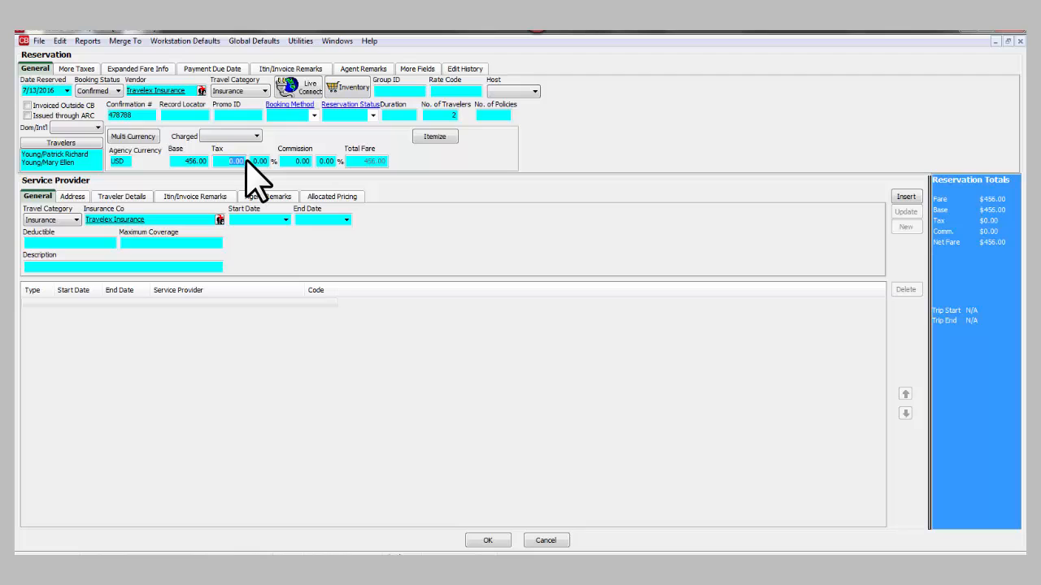
text(234)
key(Tab)
click(323, 161)
text(24)
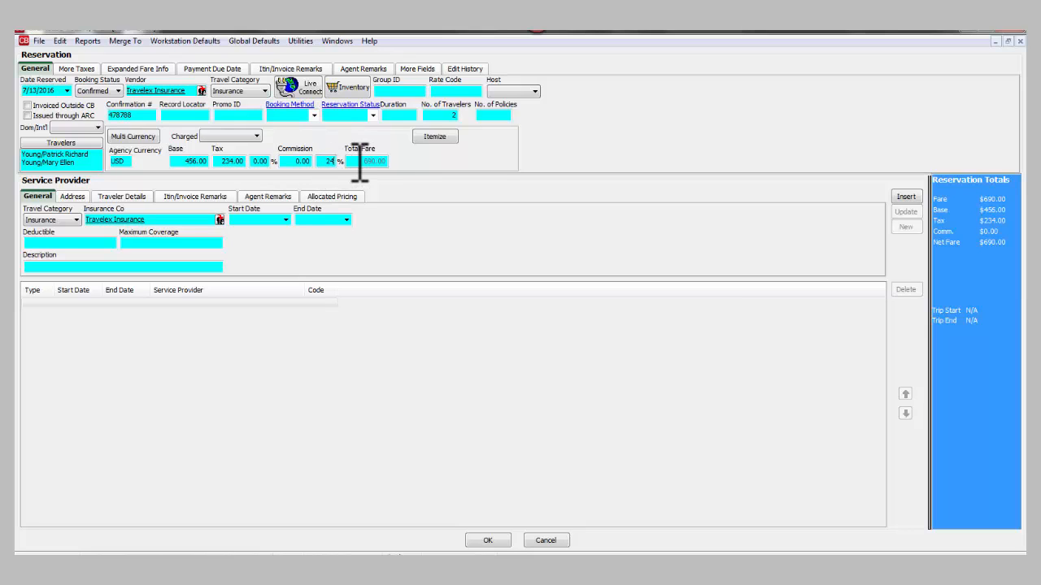
key(Tab)
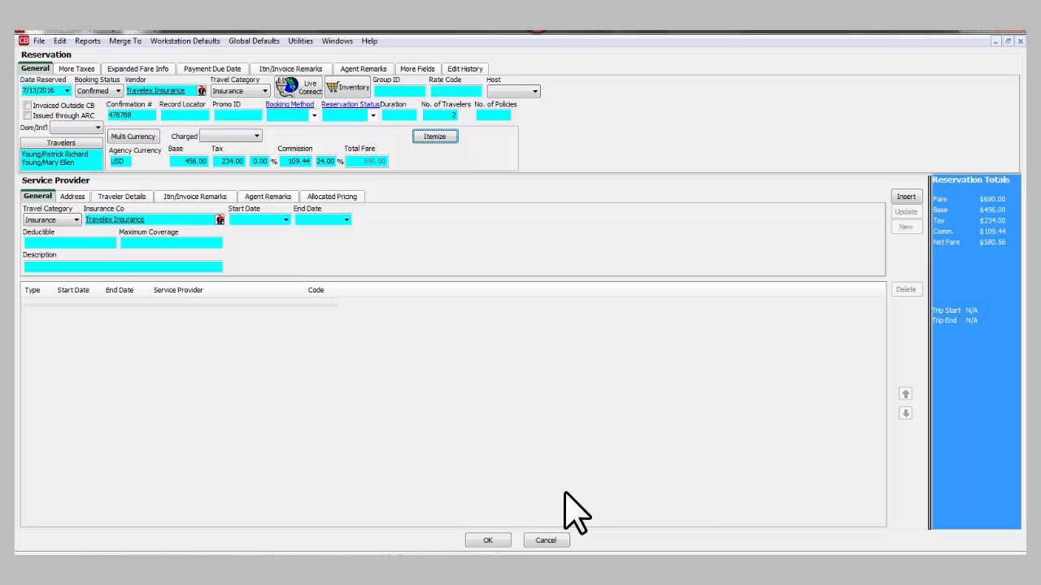
click(488, 541)
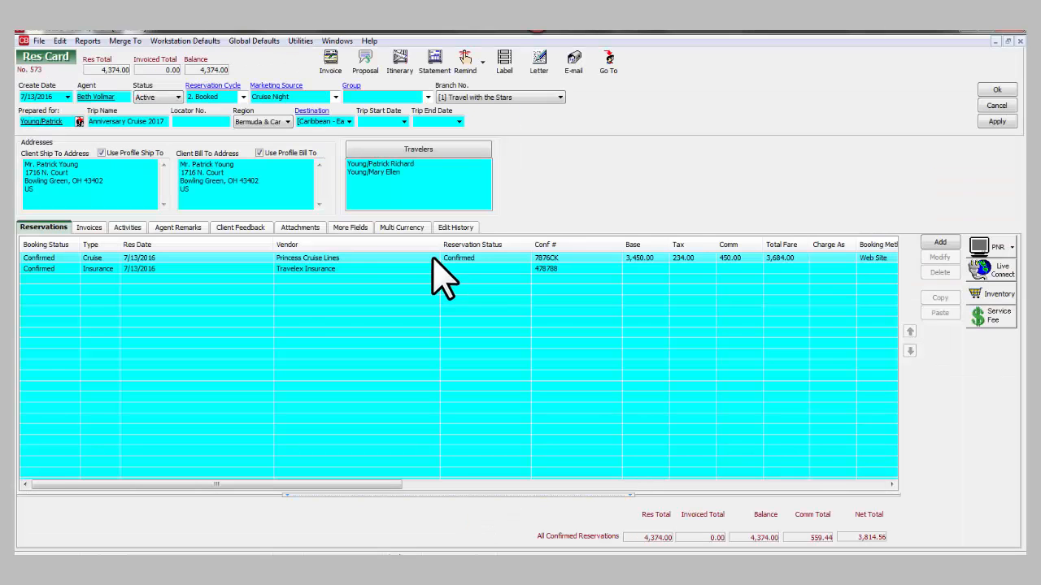
Apply the Res Card with the Travelex row selected, then switch to the Trams site in Internet Explorer.
click(295, 270)
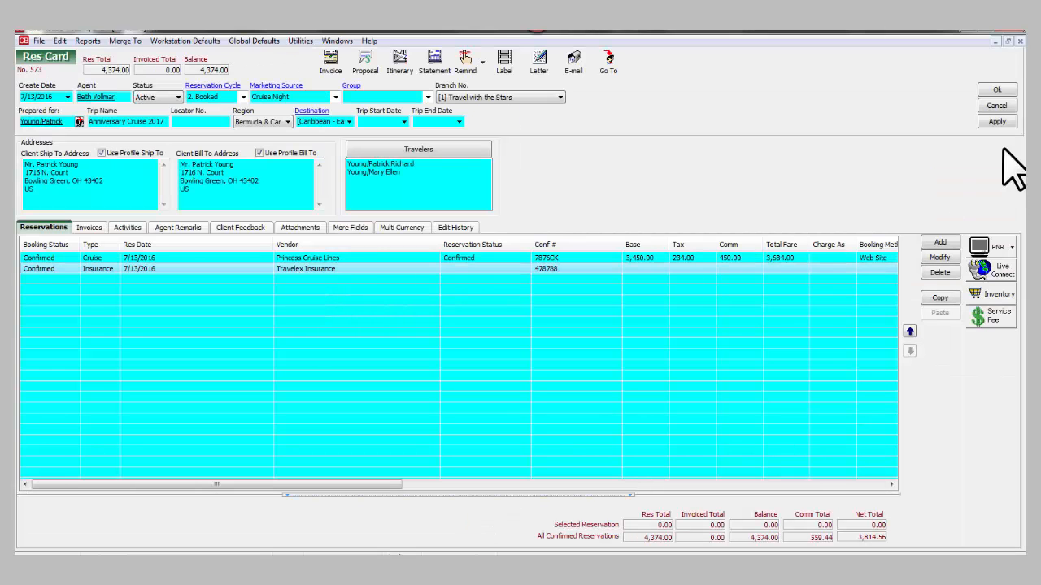
click(997, 122)
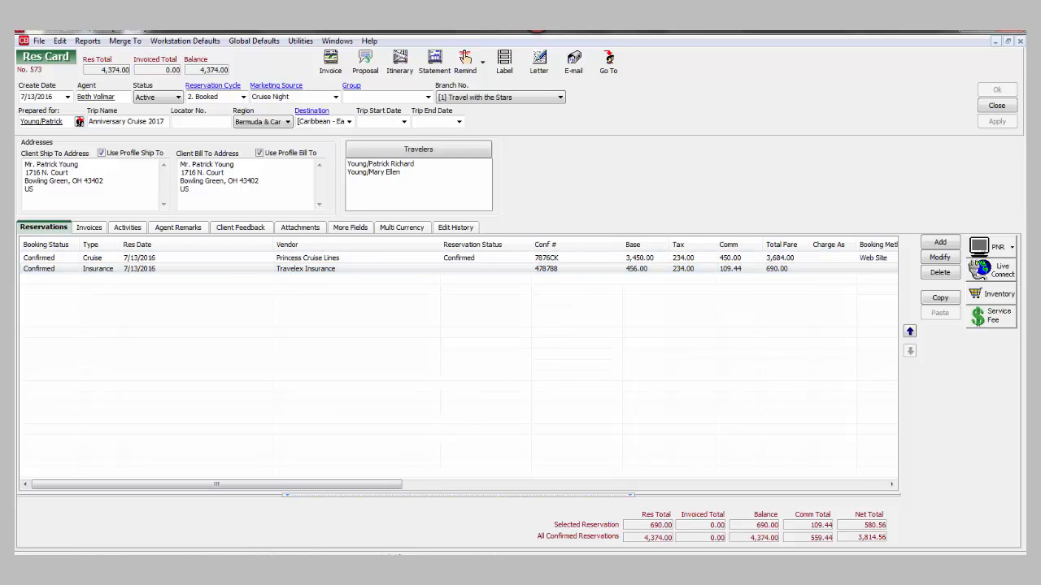
click(268, 512)
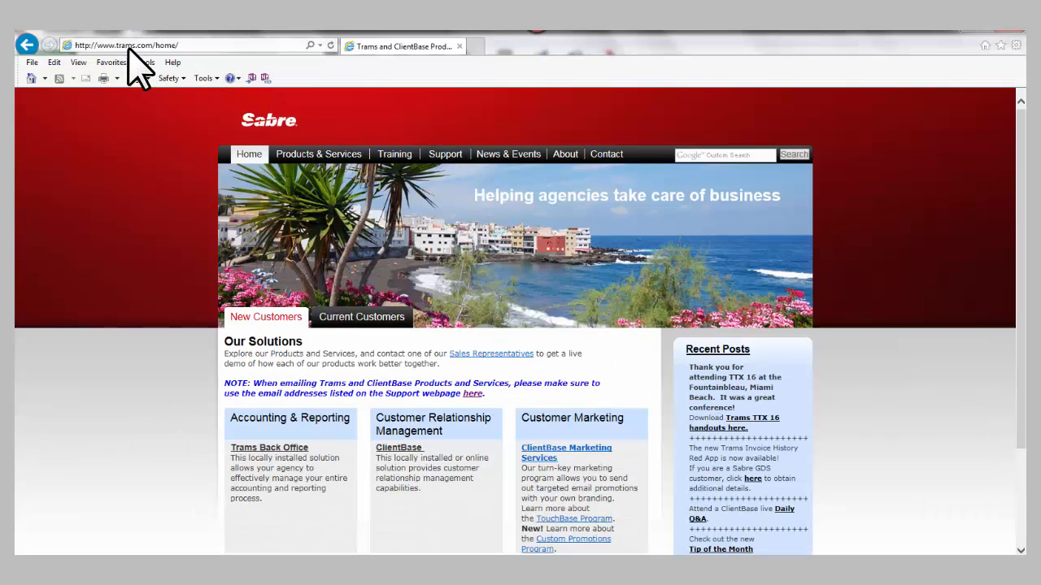
Go to Training from the trams.com top navigation bar.
click(392, 159)
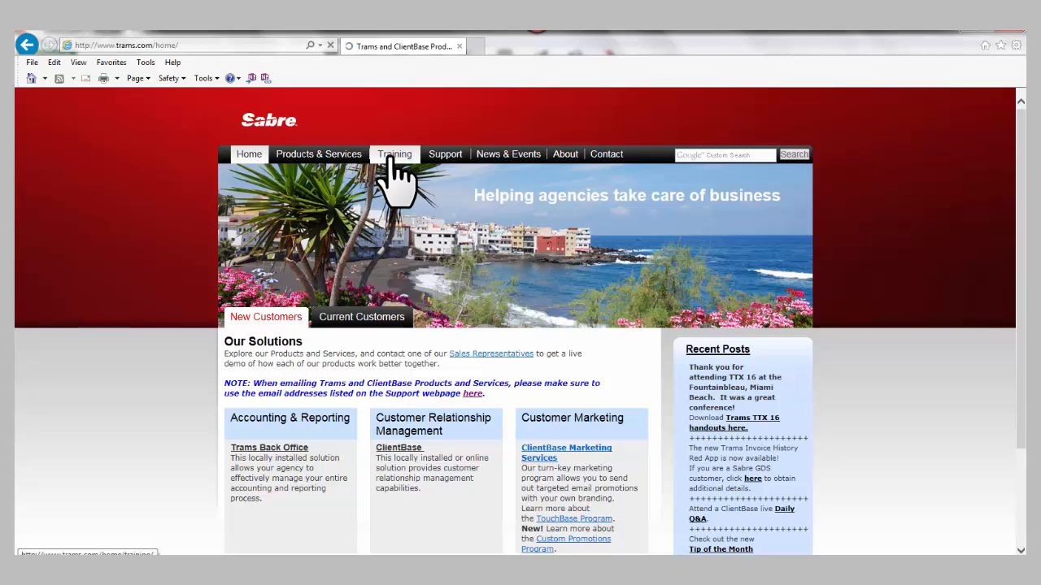